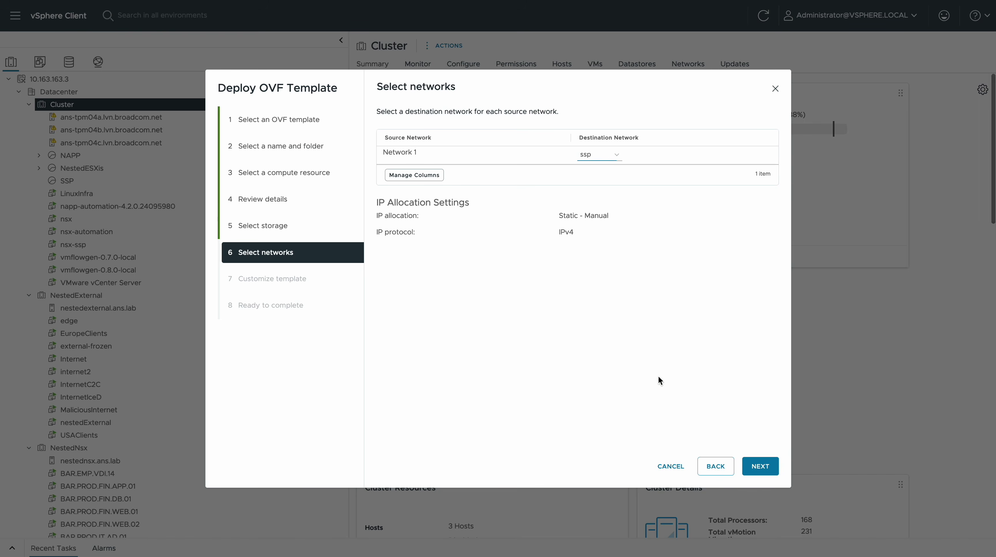
# Step: Confirm ssp as Network 1's destination and advance to the Customize template step
pyautogui.click(760, 466)
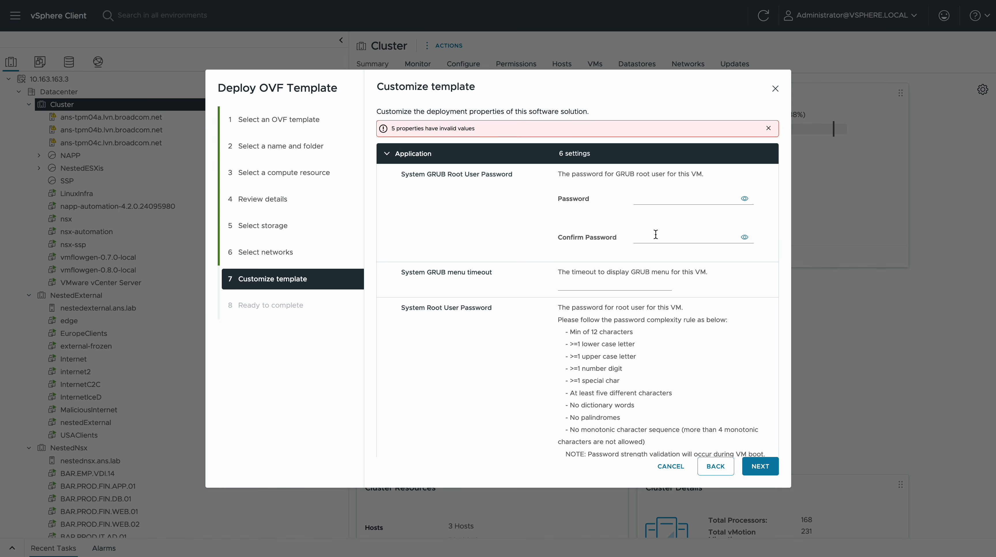
# Step: Enter and confirm the GRUB root and system root user passwords
pyautogui.click(645, 198)
pyautogui.hotkey('ctrl', 'v')
pyautogui.click(645, 235)
pyautogui.hotkey('ctrl', 'v')
pyautogui.scroll(-5, 607, 255)
pyautogui.click(643, 275)
pyautogui.hotkey('ctrl', 'v')
pyautogui.click(648, 312)
pyautogui.hotkey('ctrl', 'v')
# Step: Enter and confirm the CLI admin and audit user passwords
pyautogui.scroll(-7, 646, 282)
pyautogui.click(651, 267)
pyautogui.hotkey('ctrl', 'v')
pyautogui.press('Tab')
pyautogui.hotkey('ctrl', 'v')
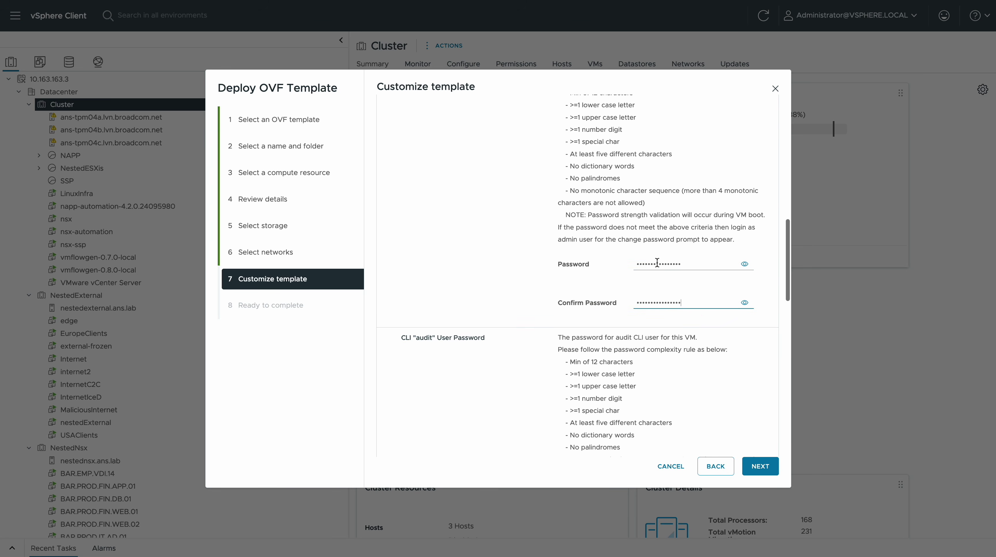
pyautogui.scroll(-5, 656, 262)
pyautogui.click(659, 250)
pyautogui.hotkey('ctrl', 'v')
pyautogui.press('Tab')
pyautogui.hotkey('ctrl', 'v')
# Step: Set FQDN sspi.ans.lab, IP 10.163.163.20, netmask 255.255.255.0 and gateway 10.163.163.1
pyautogui.scroll(-3, 664, 284)
pyautogui.scroll(-1, 663, 284)
pyautogui.click(608, 253)
pyautogui.write('sspi.ans.lab')
pyautogui.press('Tab')
pyautogui.write('10.163.163.20')
pyautogui.press('Tab')
pyautogui.write('255.255.255.0')
pyautogui.press('Tab')
pyautogui.write('10.163.163.1')
# Step: Set DNS 10.163.163.2, domain ans.lab, NTP 192.19.189.10, and enable SSH with root logins
pyautogui.press('Tab')
pyautogui.write('10.163.163.2')
pyautogui.press('Tab')
pyautogui.write('ans.lab')
pyautogui.press('Tab')
pyautogui.write('192.19.189.10')
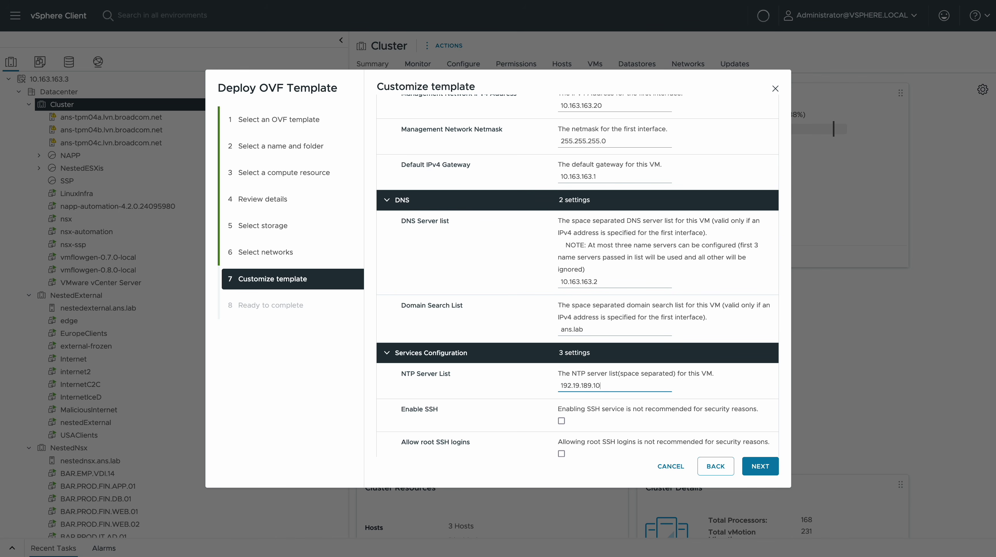
pyautogui.click(561, 421)
pyautogui.click(562, 445)
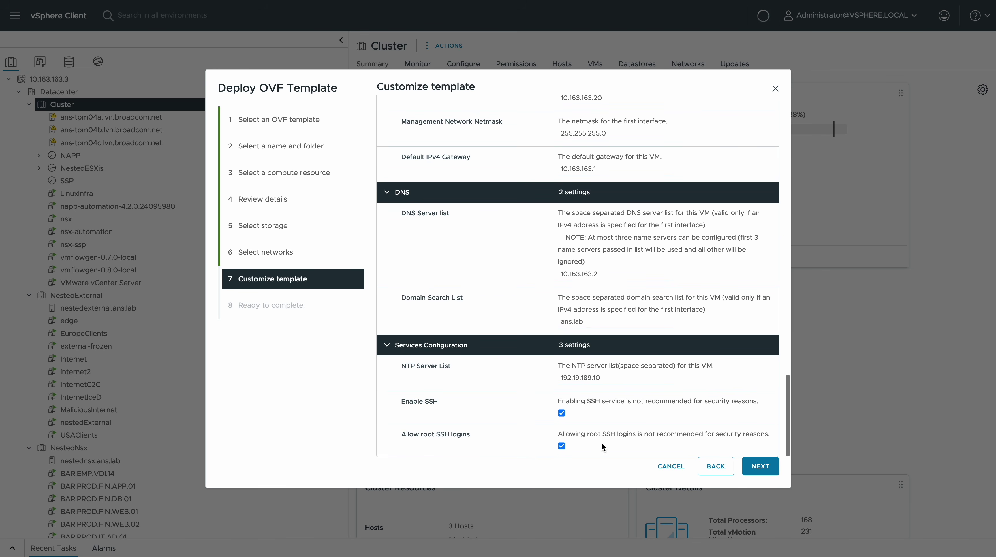
# Step: Finish the OVF deployment and view the installer VM's Summary, powered on at 10.163.163.20
pyautogui.click(759, 468)
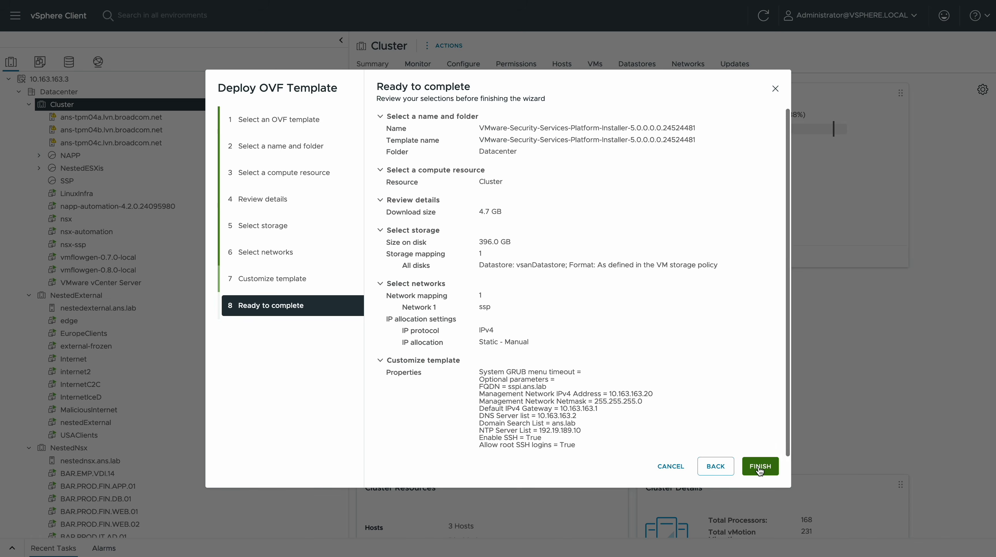
pyautogui.click(757, 464)
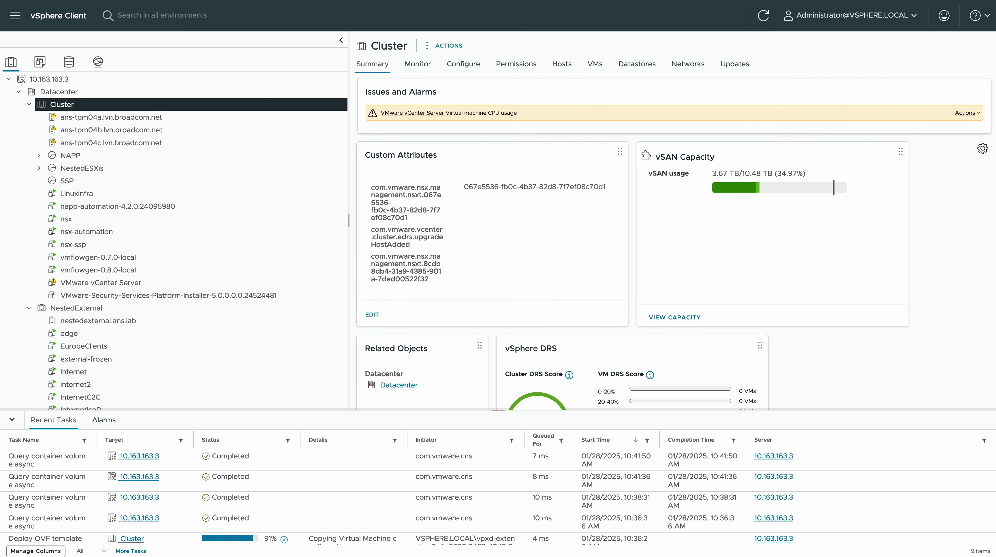
pyautogui.click(281, 295)
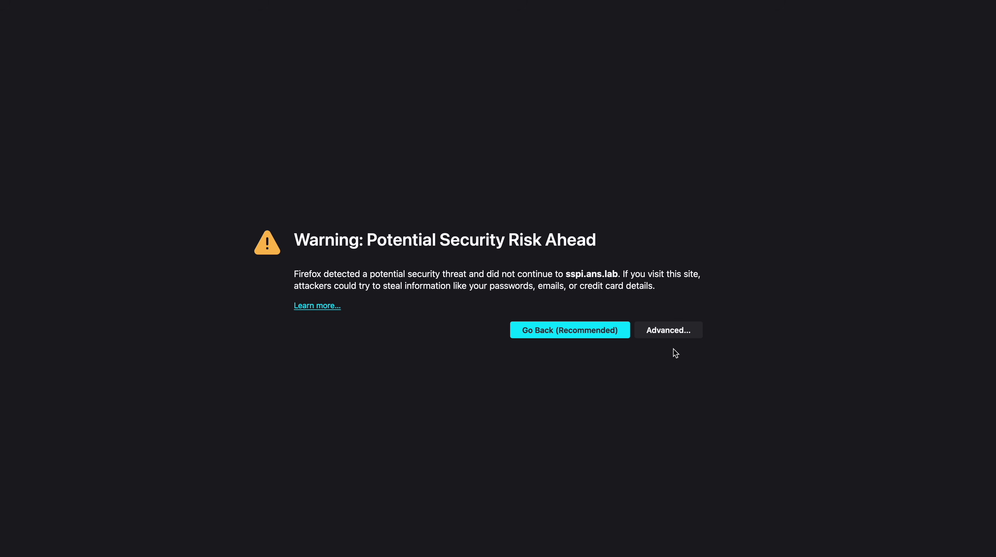
# Step: Accept the certificate risk and log in to the installer as admin with its password
pyautogui.click(667, 329)
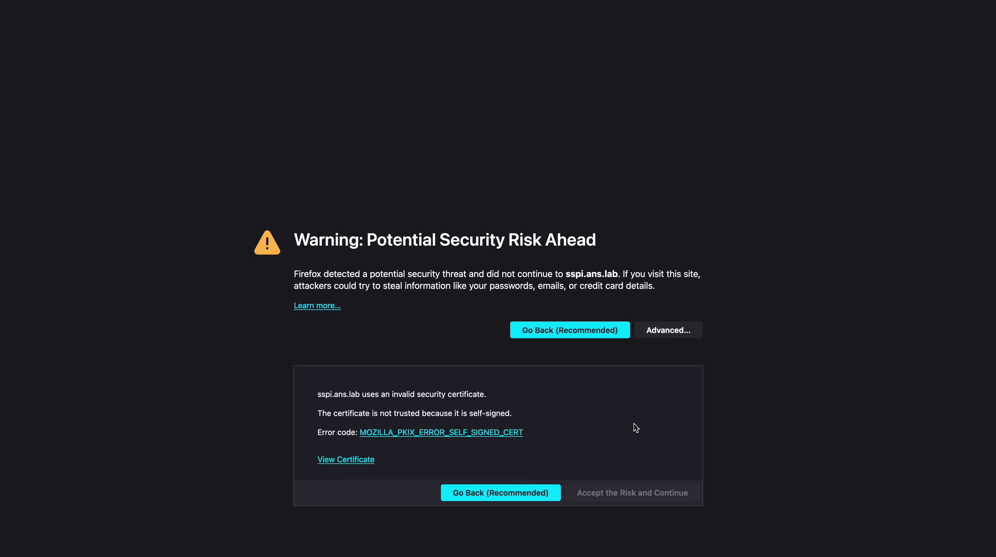
pyautogui.click(632, 492)
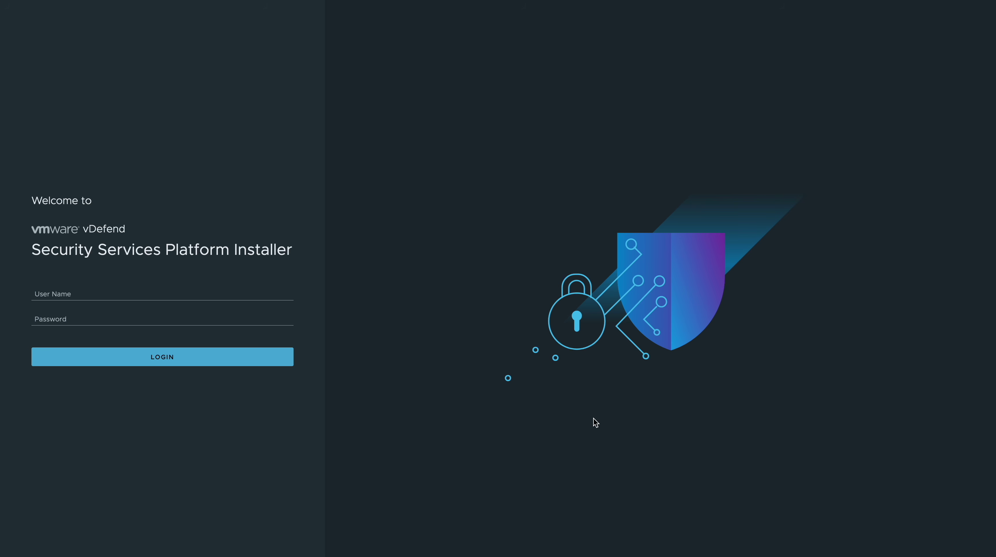
pyautogui.click(156, 294)
pyautogui.write('admin')
pyautogui.press('Tab')
pyautogui.write('••••••••••')
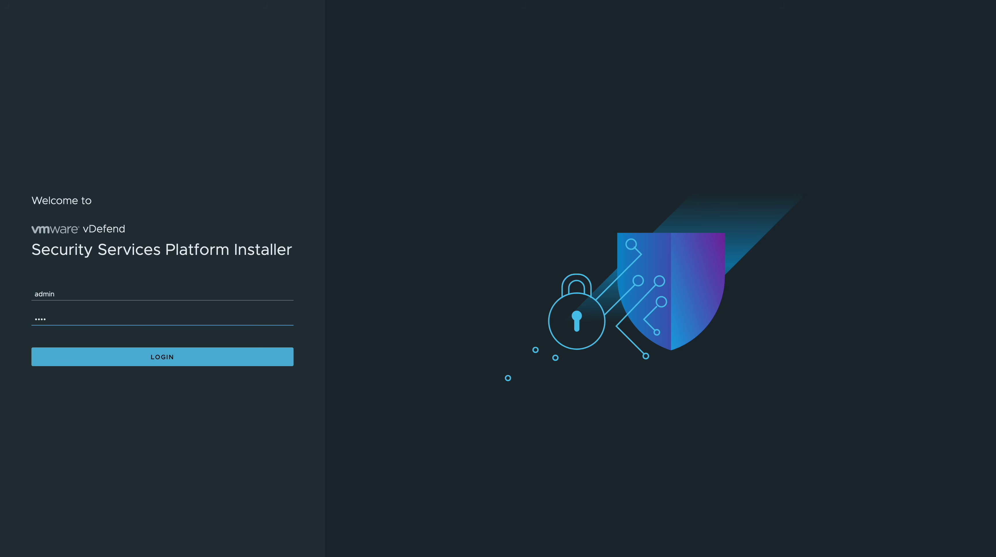
pyautogui.click(156, 360)
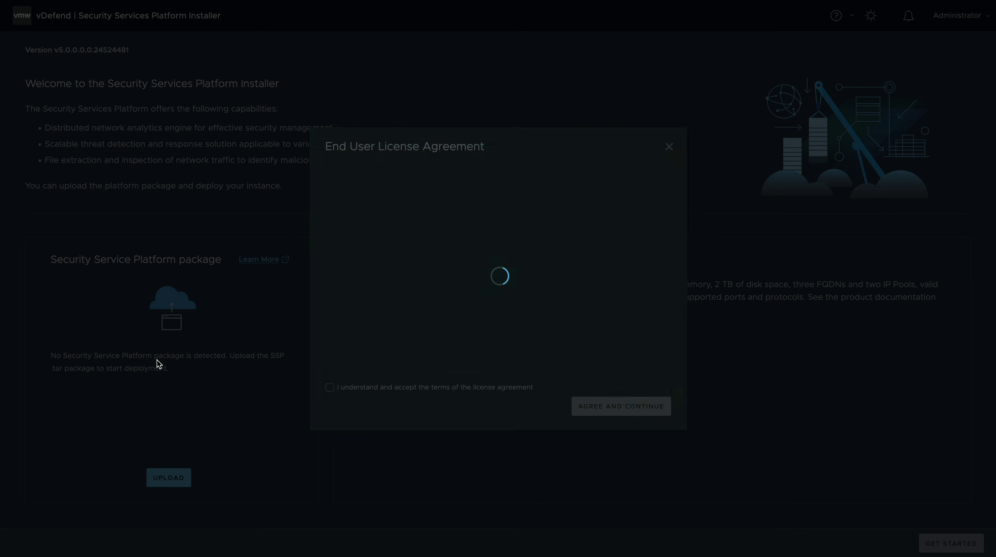
# Step: Accept the End User License Agreement
pyautogui.scroll(-10, 384, 314)
pyautogui.click(330, 388)
pyautogui.click(596, 406)
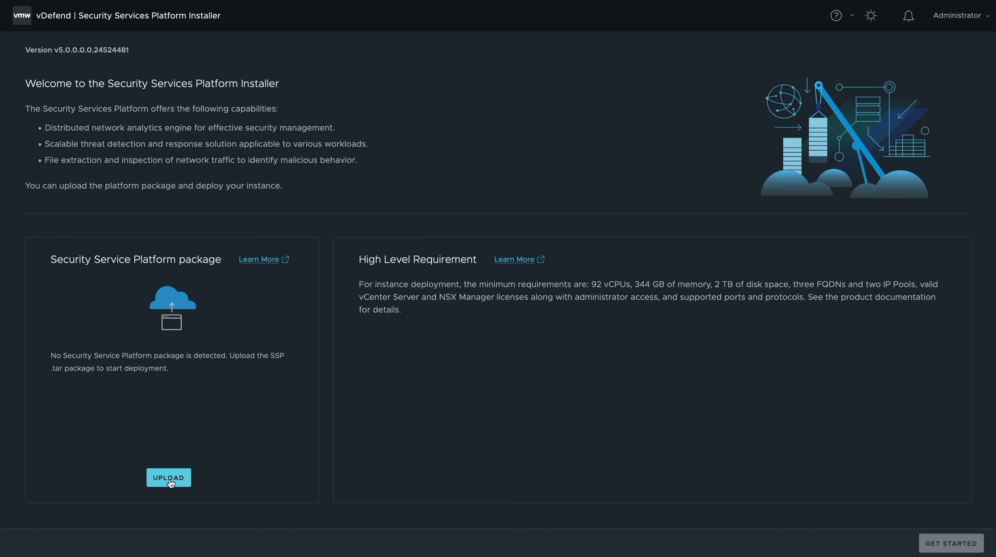
# Step: Upload the VMware-Security-Services-Platform-5.0.0.0.24524479.tar package from its URL
pyautogui.click(169, 479)
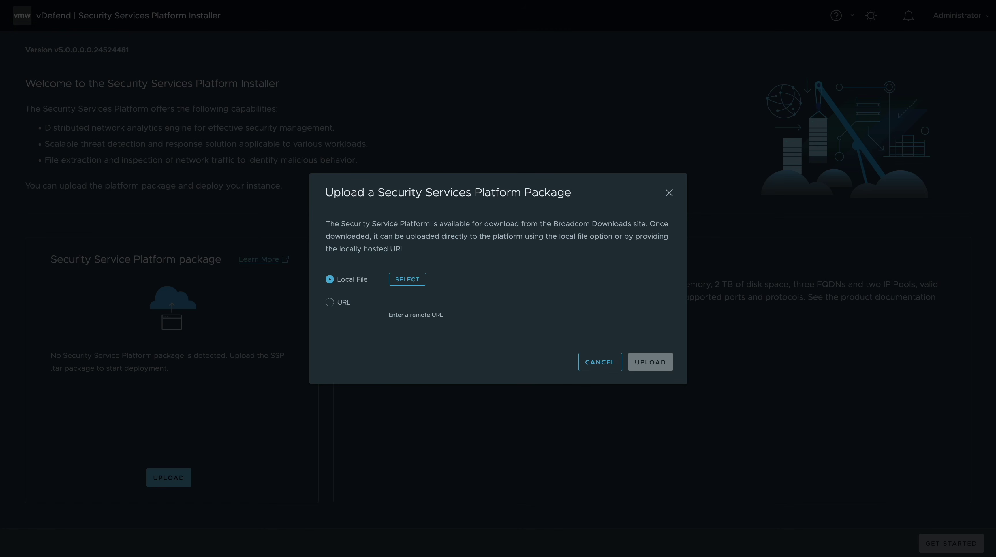
pyautogui.click(338, 304)
pyautogui.hotkey('ctrl', 'v')
pyautogui.click(640, 362)
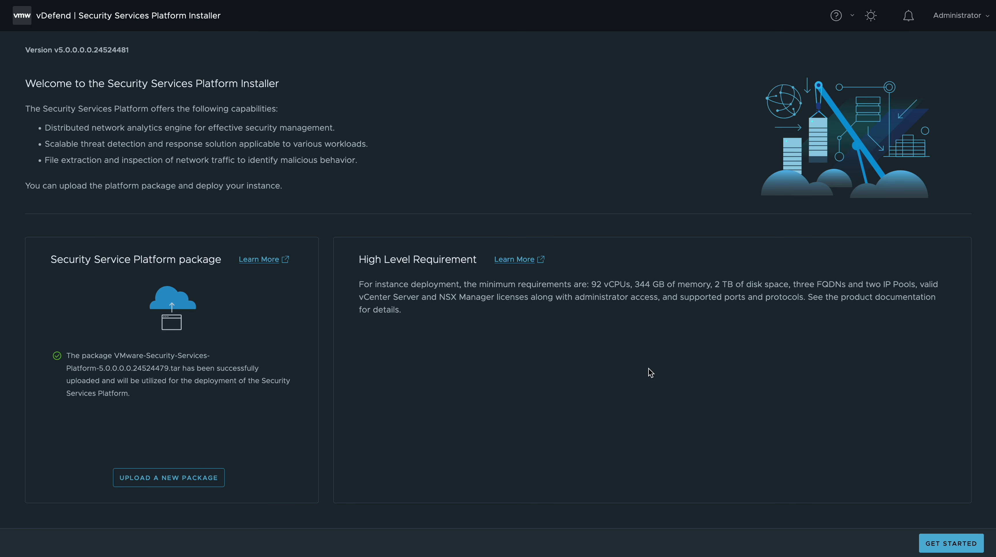
# Step: Define instance poc: version 5.0.0-0.0-24524479, Advanced type, FQDNs ssp.ans.lab and ssp-s.ans.lab
pyautogui.click(947, 546)
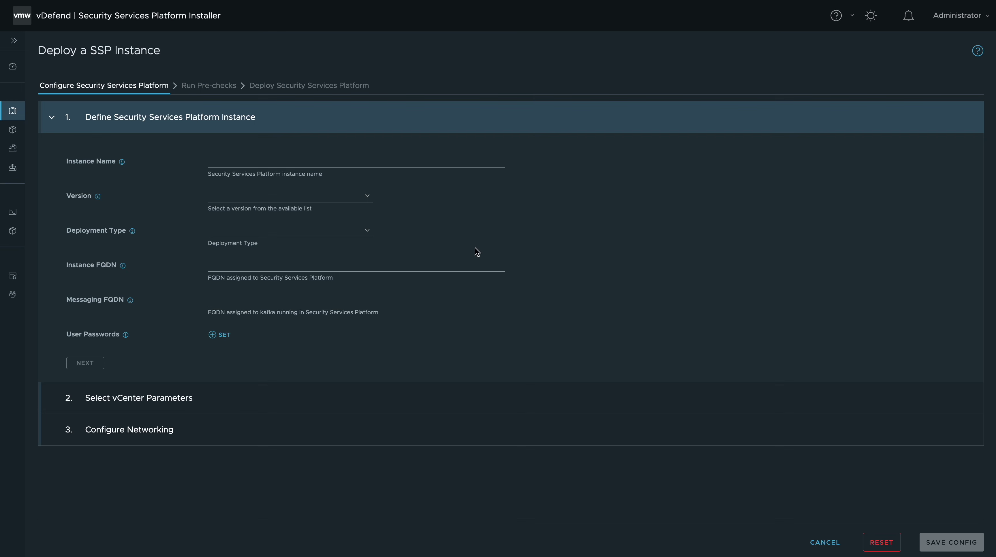
pyautogui.click(230, 160)
pyautogui.write('poc')
pyautogui.click(257, 195)
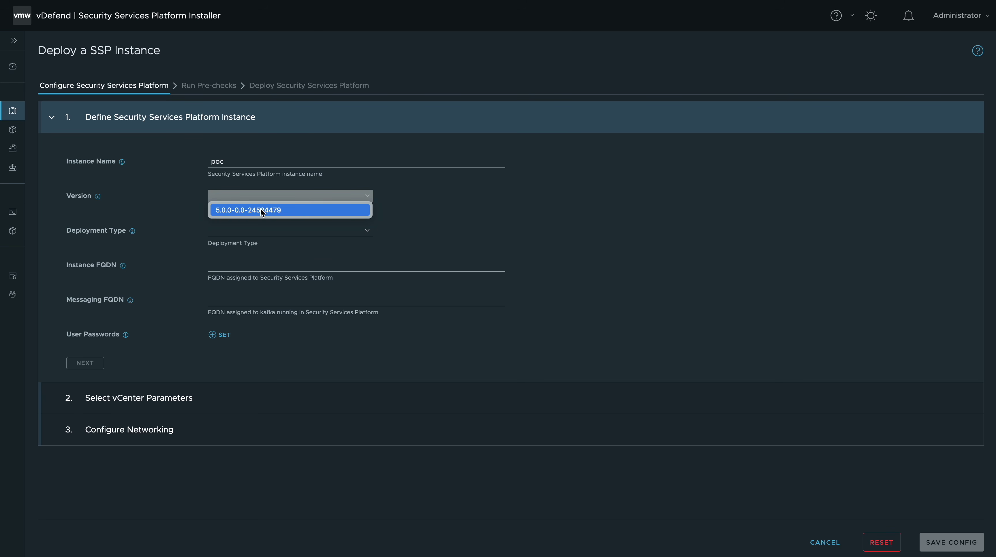
pyautogui.click(262, 210)
pyautogui.click(260, 231)
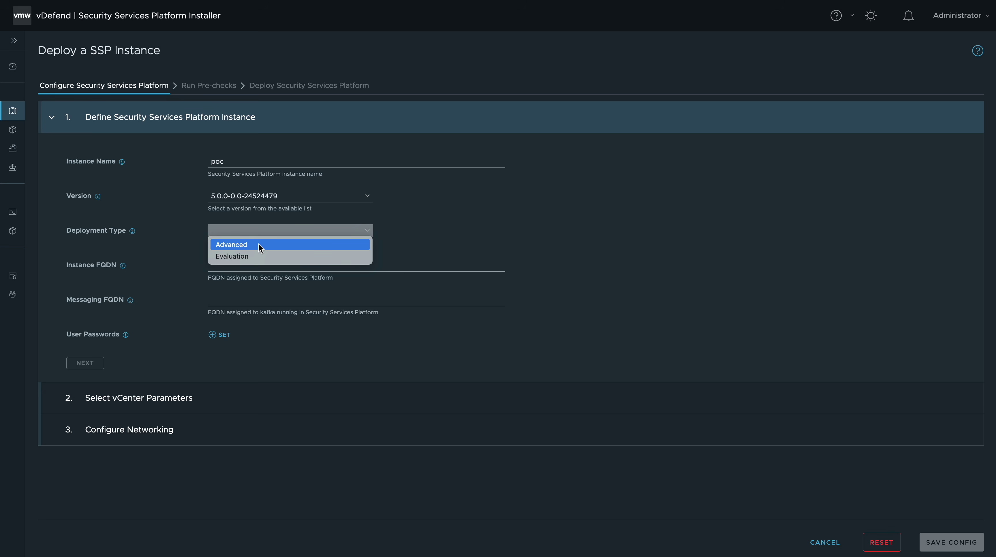
pyautogui.click(259, 244)
pyautogui.click(258, 265)
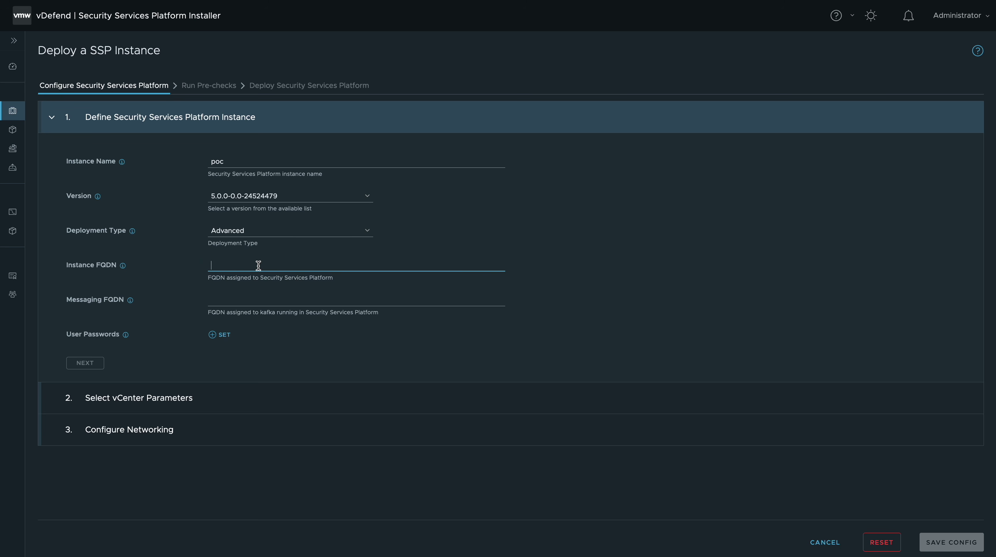
pyautogui.write('ssp.ans.lab')
pyautogui.click(250, 300)
pyautogui.write('ssp-s.ans.lab')
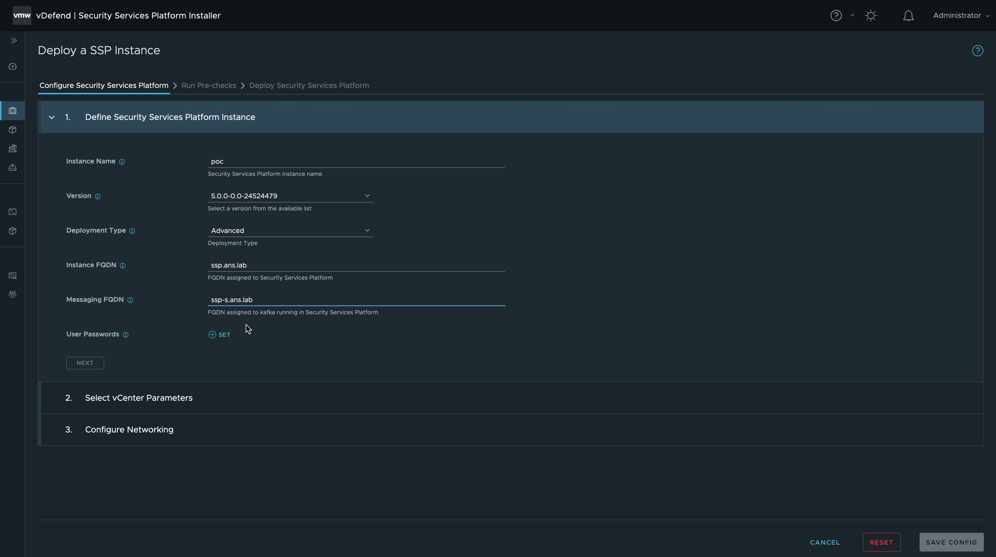
# Step: Set and save the default admin and audit user passwords, then proceed to vCenter parameters
pyautogui.click(224, 334)
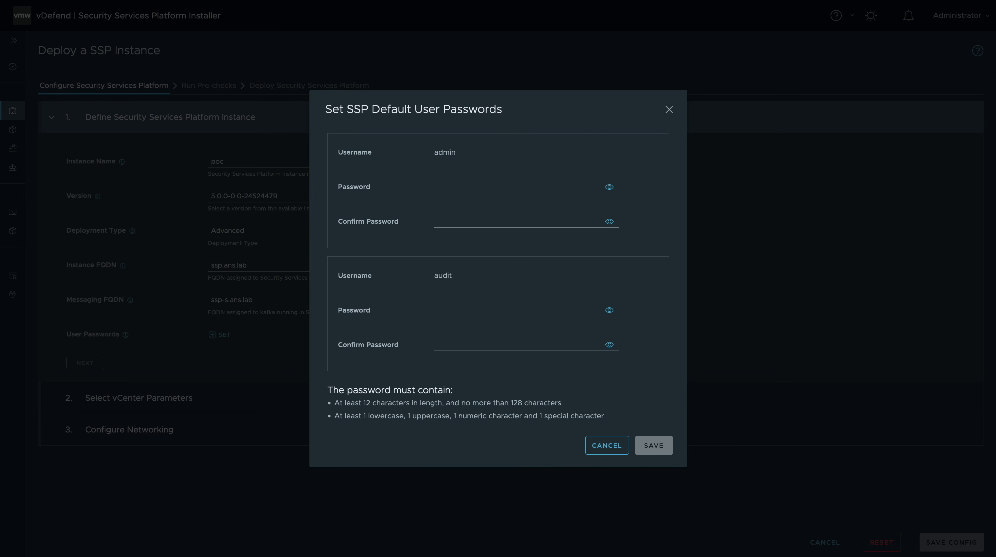
pyautogui.click(445, 186)
pyautogui.hotkey('ctrl', 'v')
pyautogui.click(451, 221)
pyautogui.hotkey('ctrl', 'v')
pyautogui.click(454, 311)
pyautogui.hotkey('ctrl', 'v')
pyautogui.click(454, 345)
pyautogui.hotkey('ctrl', 'v')
pyautogui.click(654, 445)
pyautogui.click(102, 369)
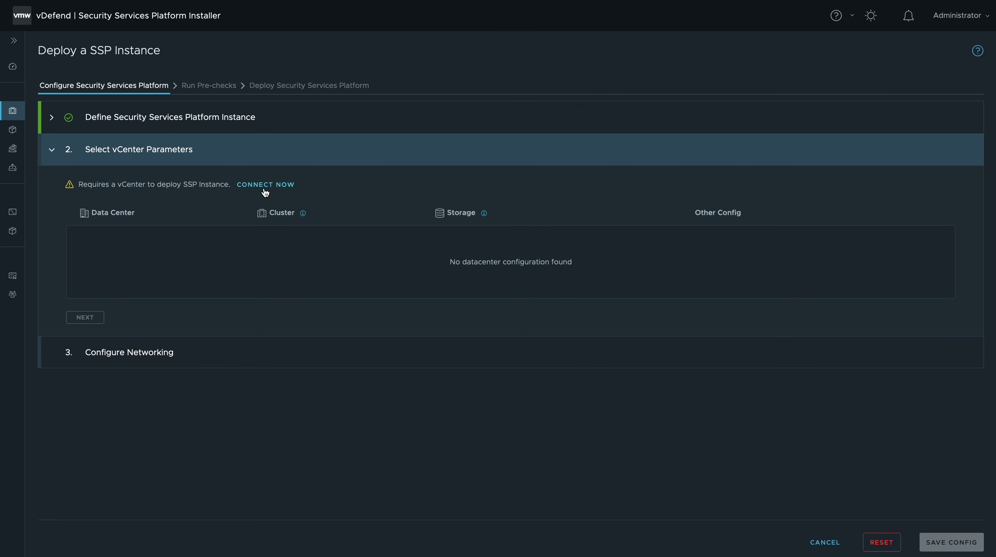
# Step: Connect to vCenter with the administrator account, its password and the PEM certificate
pyautogui.click(265, 185)
pyautogui.click(374, 161)
pyautogui.write('101')
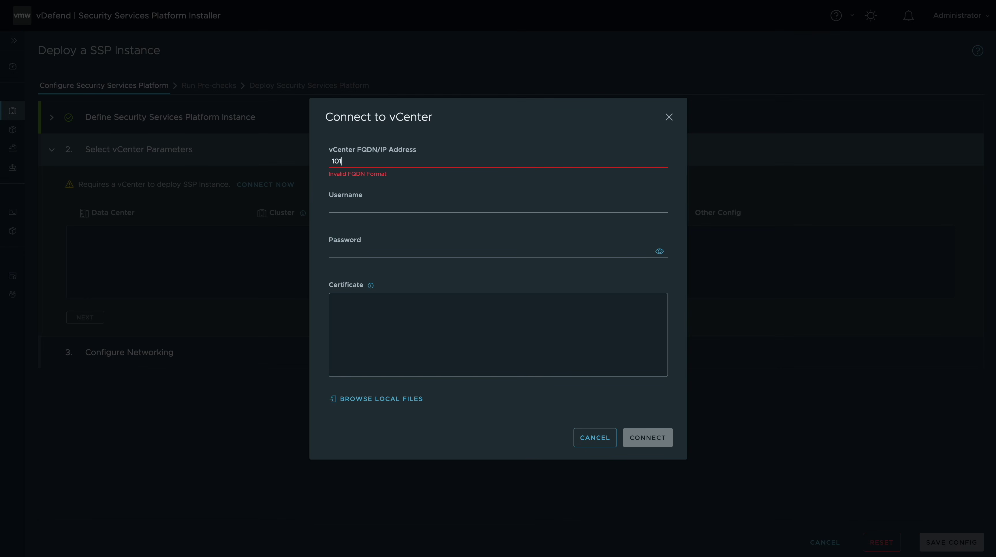
pyautogui.write('163.163.3')
pyautogui.click(400, 201)
pyautogui.write('administrator@vs')
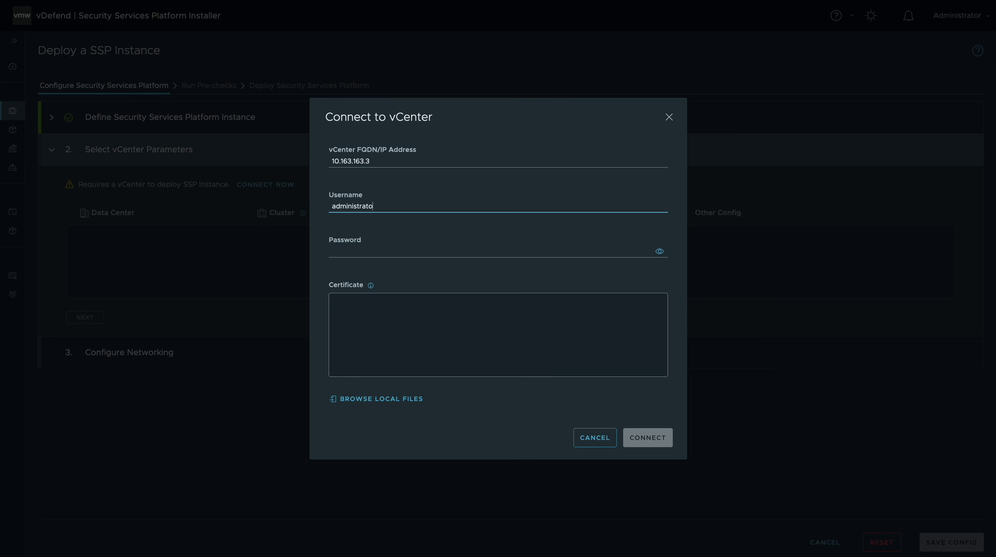
pyautogui.write('phere.local')
pyautogui.press('Tab')
pyautogui.write('*************')
pyautogui.click(390, 304)
pyautogui.hotkey('ctrl', 'v')
pyautogui.click(643, 437)
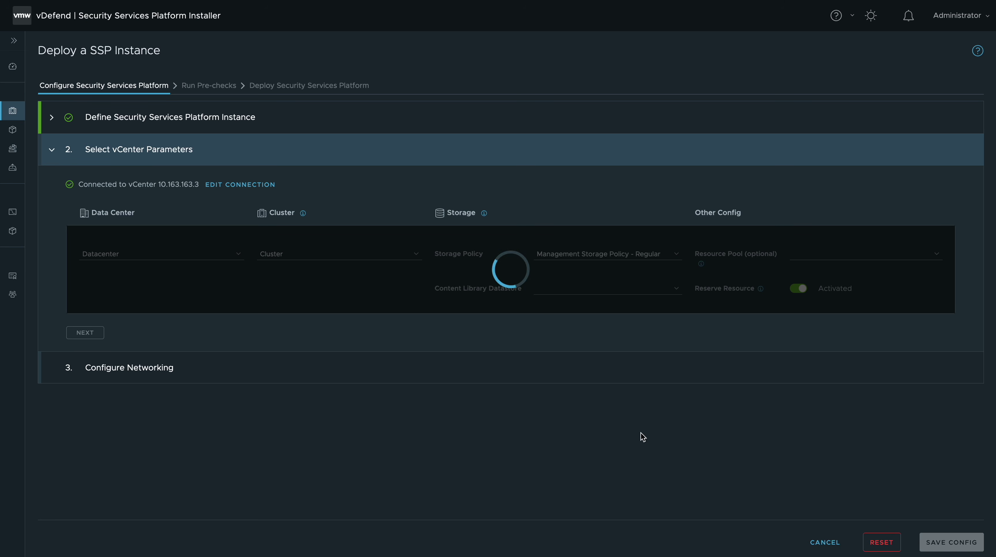
# Step: Choose Cluster, vSAN Default Storage Policy, vsanDatastore and pool SSP, and deactivate resource reservation
pyautogui.click(300, 254)
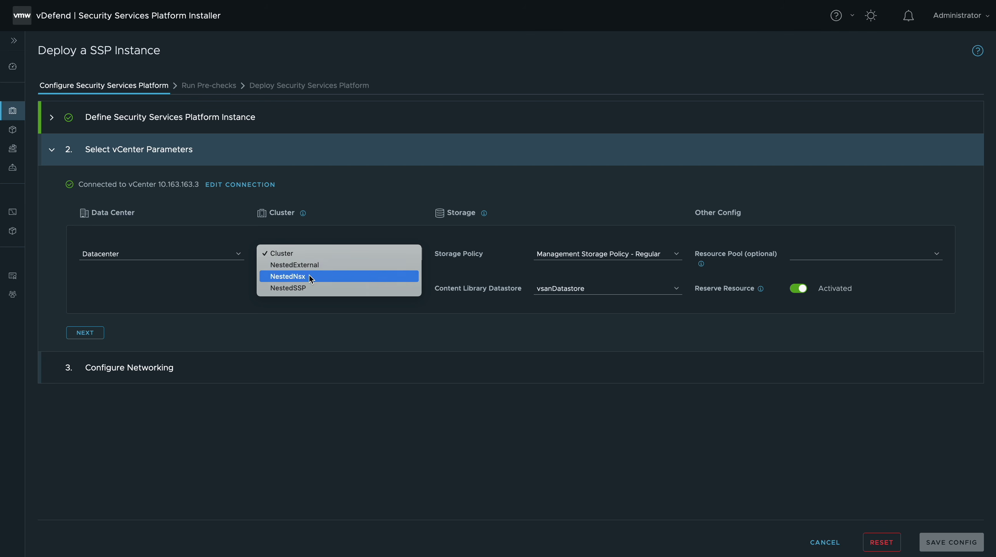
pyautogui.click(308, 254)
pyautogui.click(608, 253)
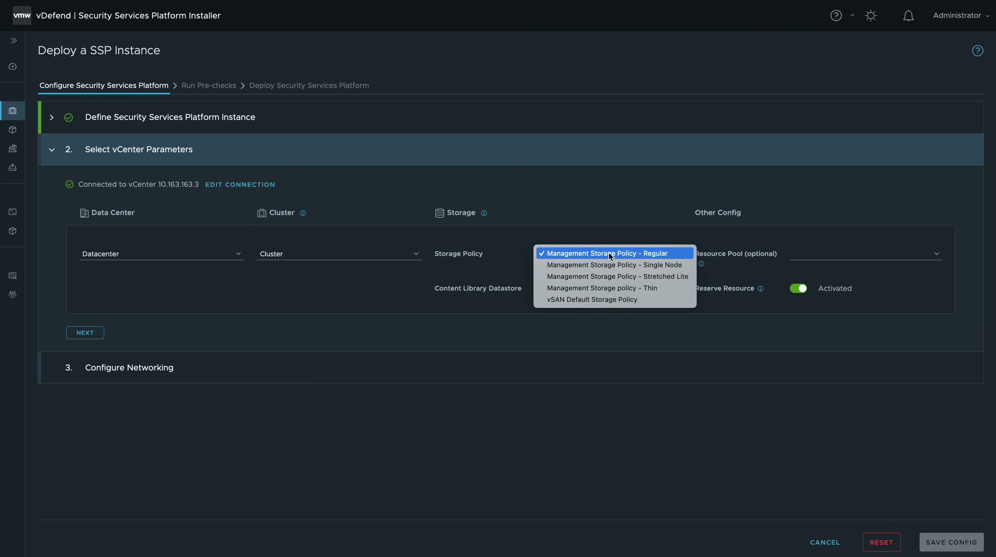
pyautogui.click(604, 299)
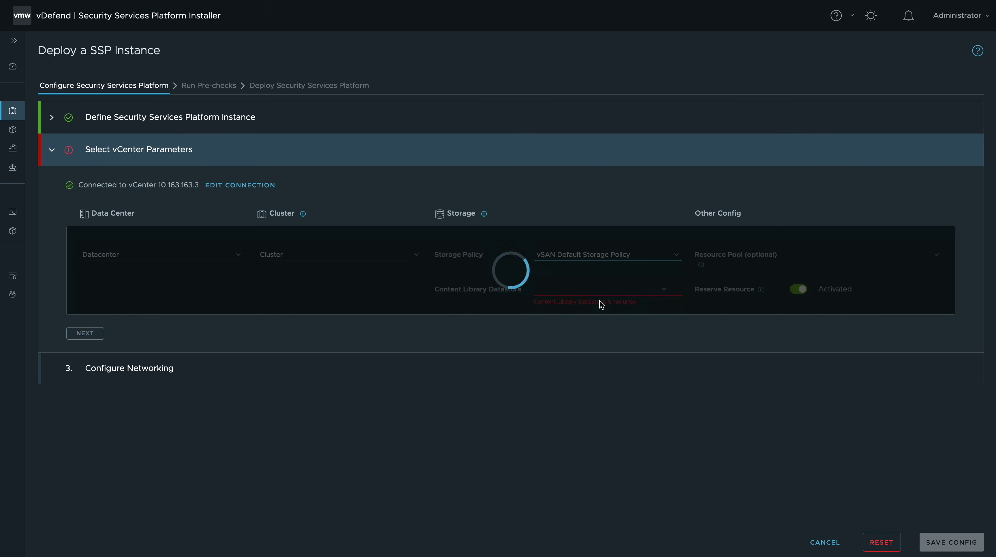
pyautogui.click(580, 290)
pyautogui.click(580, 290)
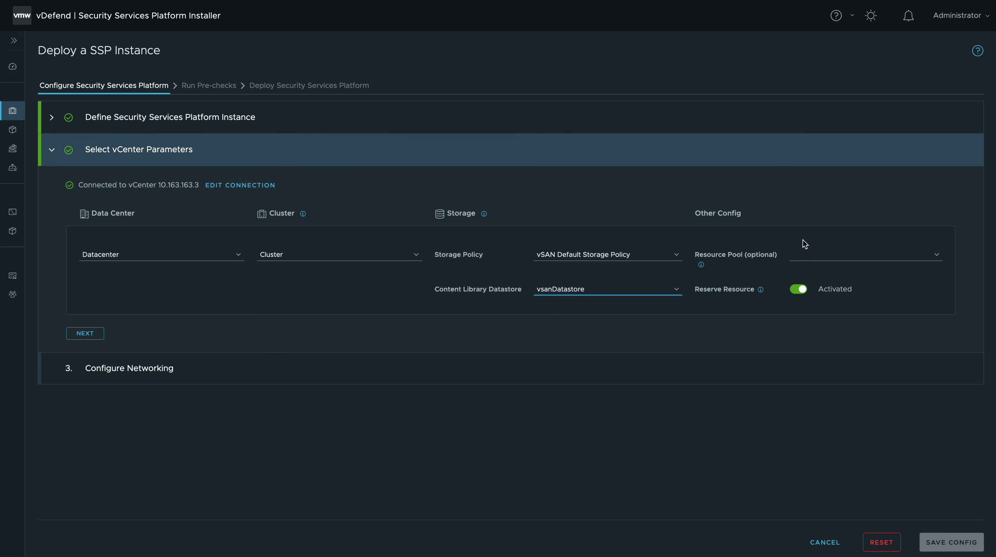
pyautogui.click(830, 254)
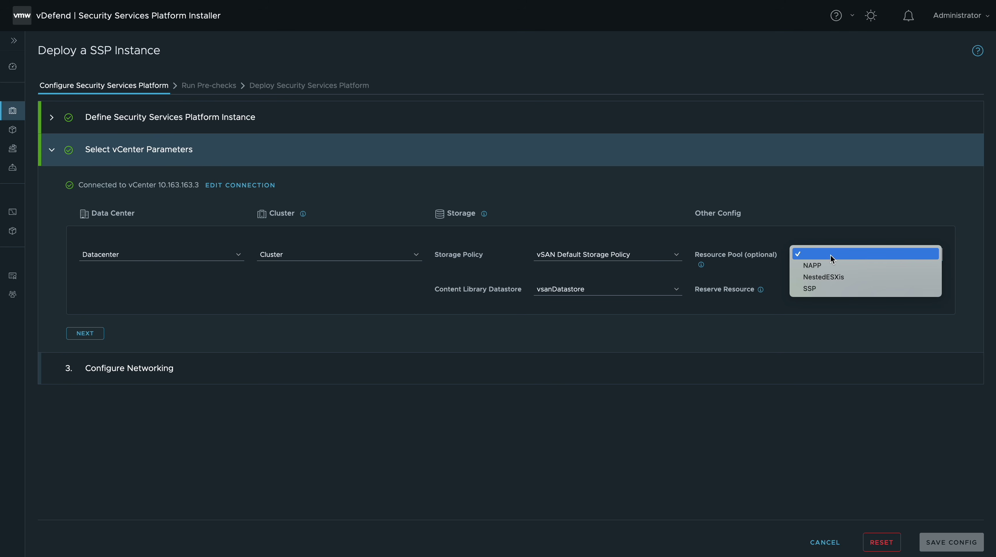
pyautogui.click(821, 288)
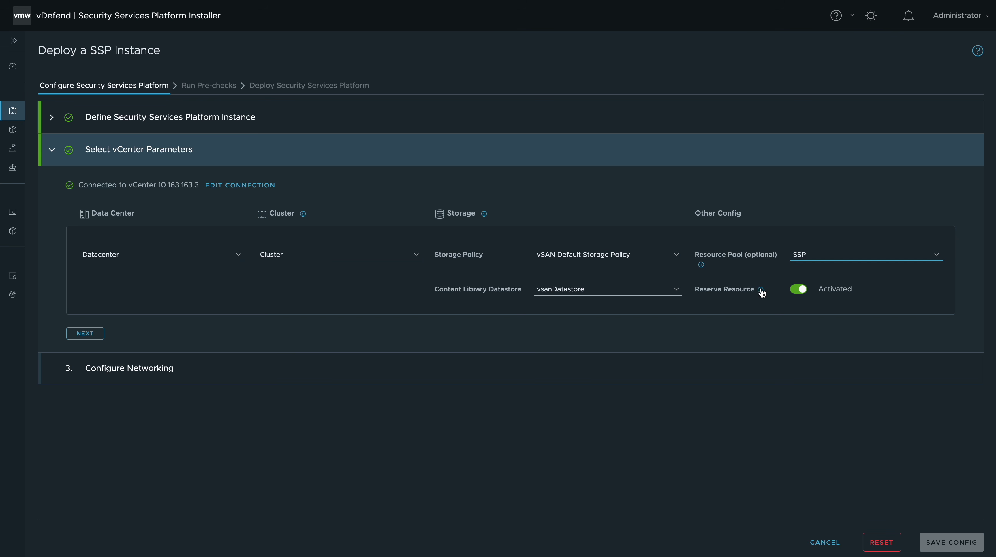
pyautogui.click(795, 290)
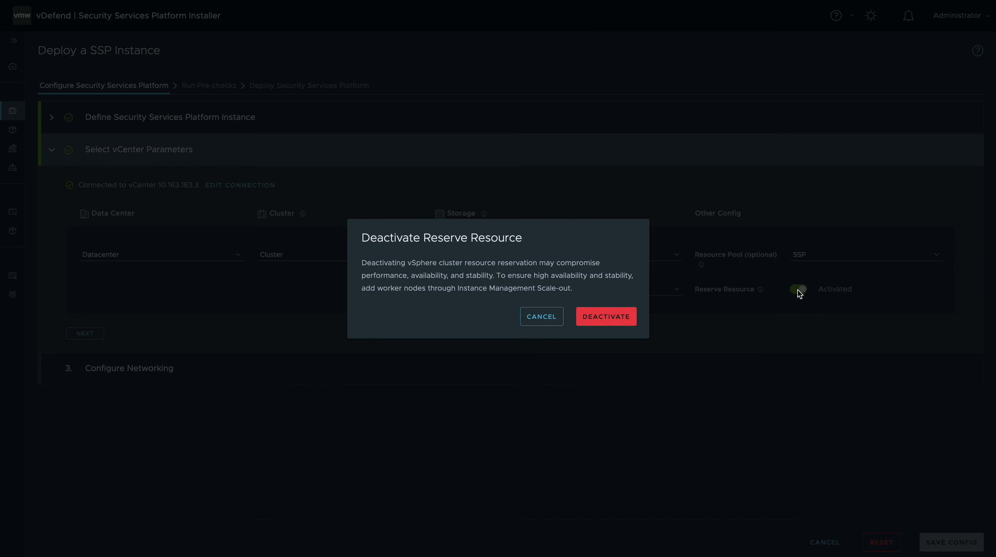
pyautogui.click(611, 320)
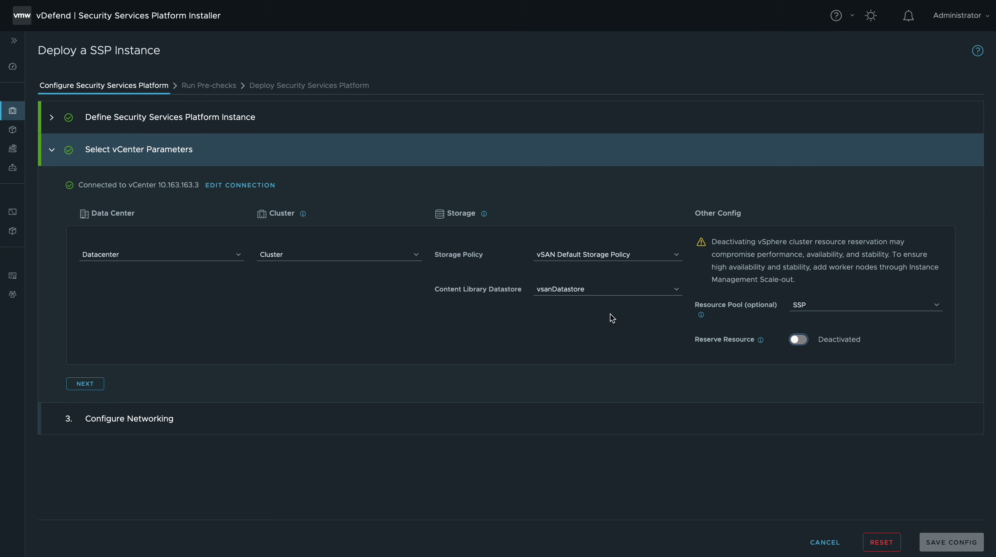
pyautogui.click(88, 384)
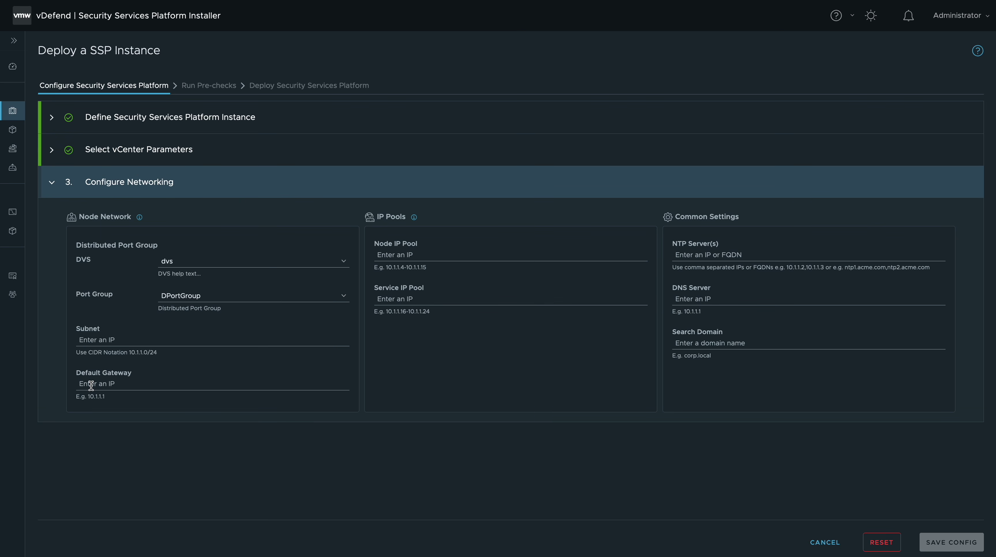
# Step: Use switch dvs with port group ssp, subnet 10.163.163.0/24 and gateway 10.163.163.1
pyautogui.click(186, 260)
pyautogui.click(191, 264)
pyautogui.click(207, 295)
pyautogui.click(189, 354)
pyautogui.click(141, 340)
pyautogui.write('10.163.16')
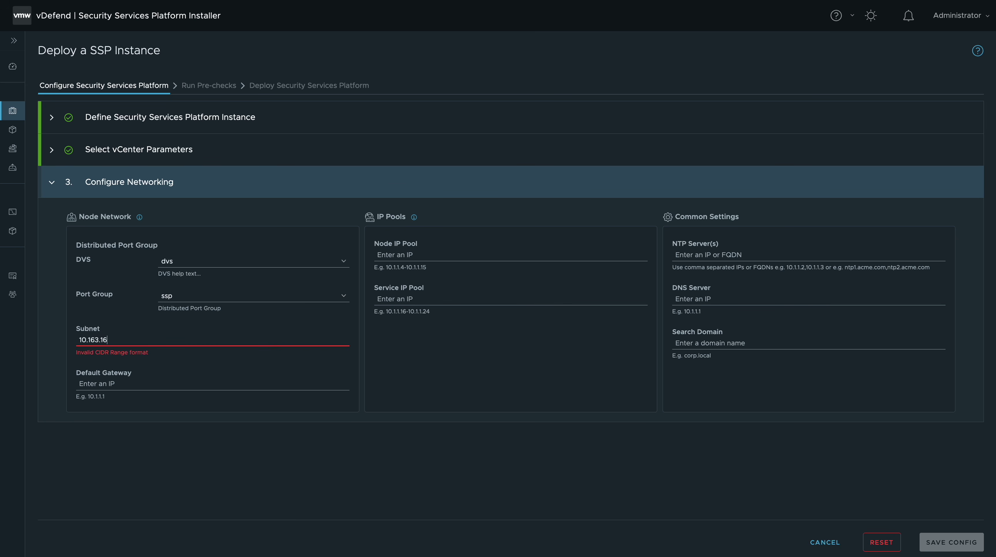
pyautogui.write('3.0/24')
pyautogui.click(126, 380)
pyautogui.write('10.163')
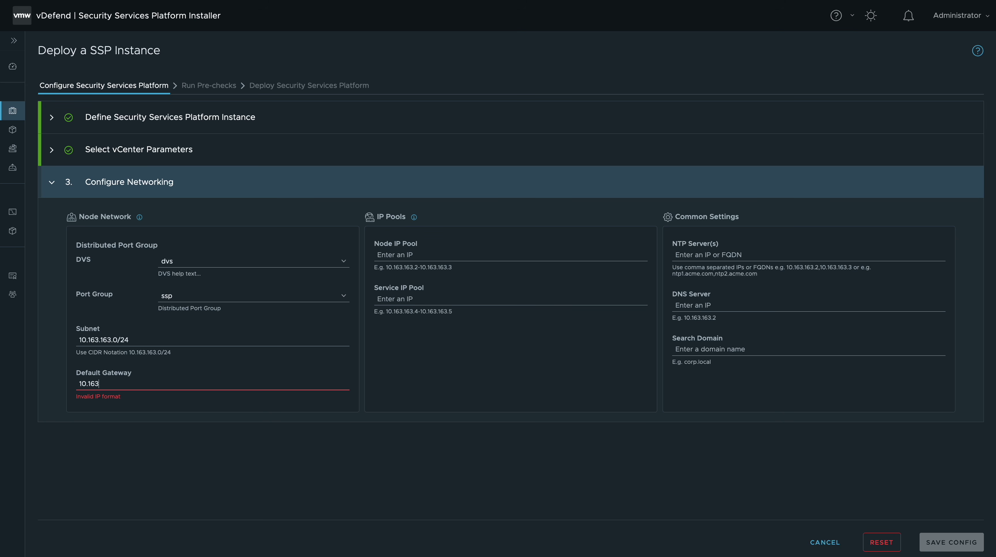
pyautogui.write('.163.1')
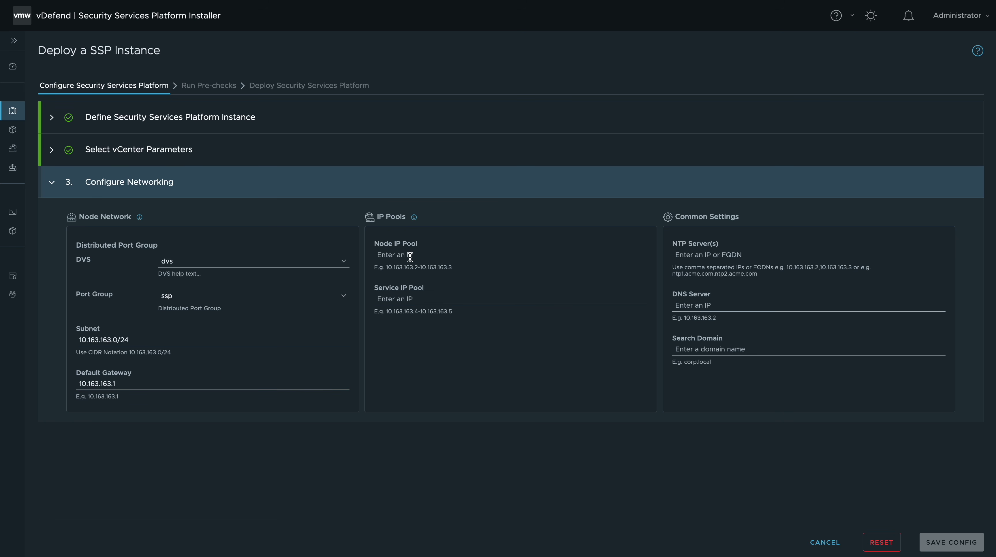
# Step: Set node pool 10.163.163.21-37, service pool 10.163.163.38-49, NTP 192.19.189.10, DNS 10.163.163.2, domain ans.lab
pyautogui.click(410, 259)
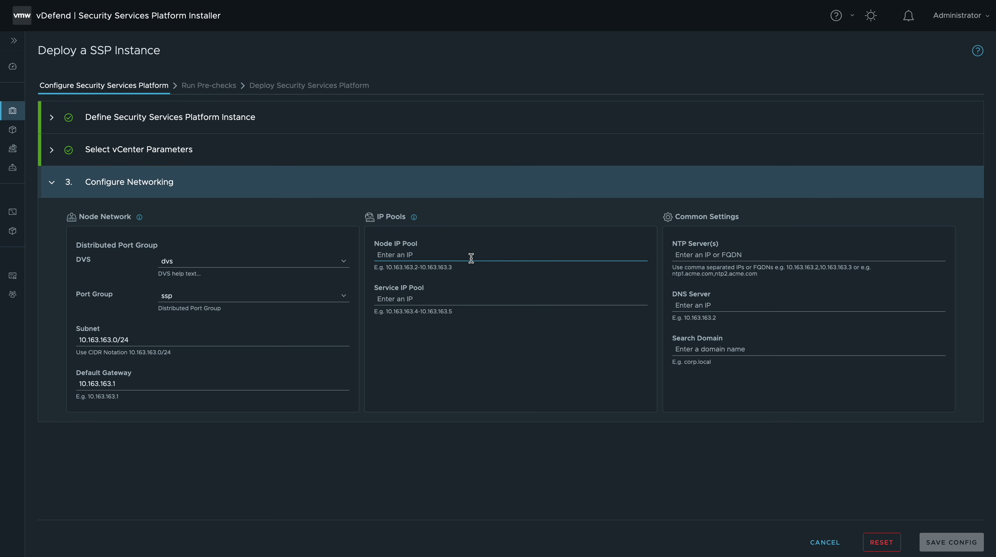
pyautogui.write('10.163.163.')
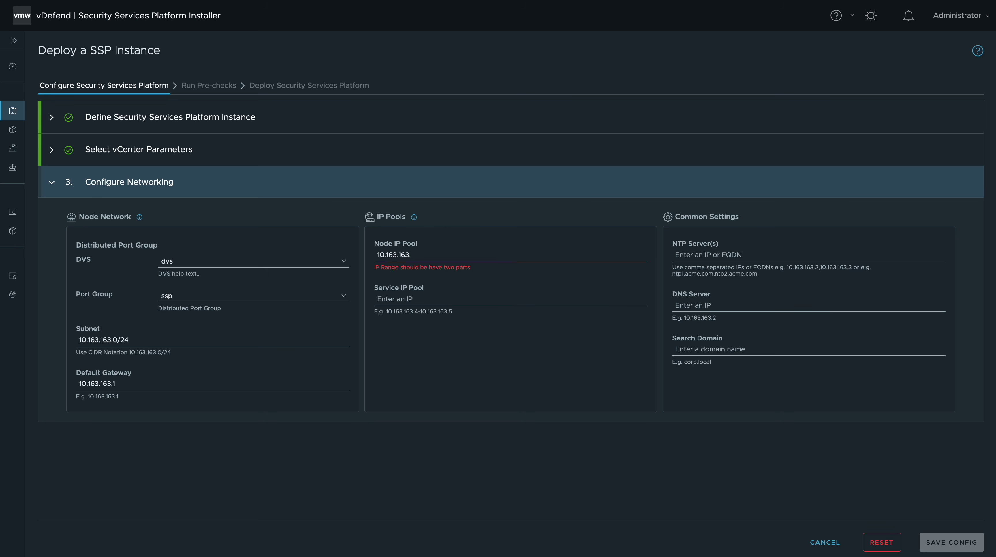
pyautogui.write('21-10.163.163.37')
pyautogui.click(425, 300)
pyautogui.write('10.163.163')
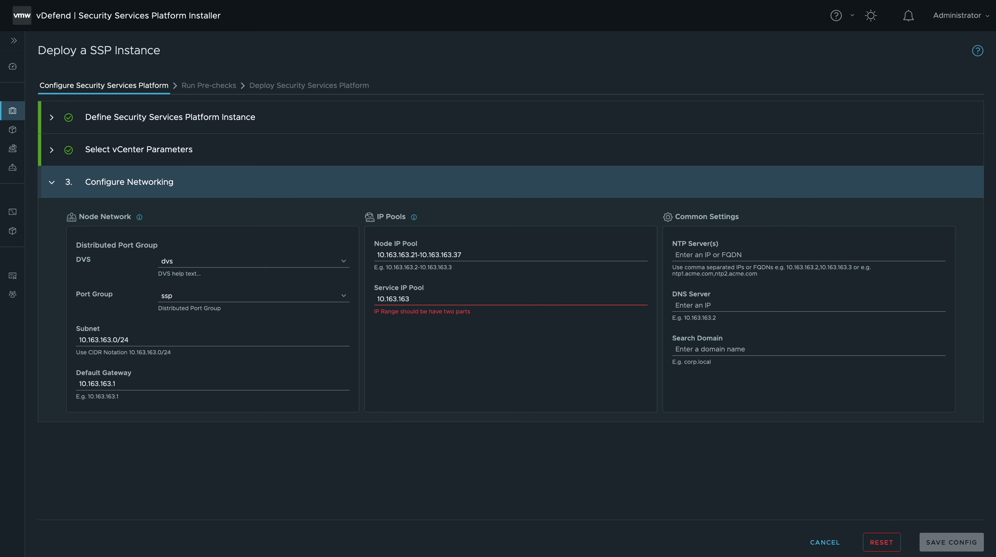
pyautogui.write('.38-10.163.163.49')
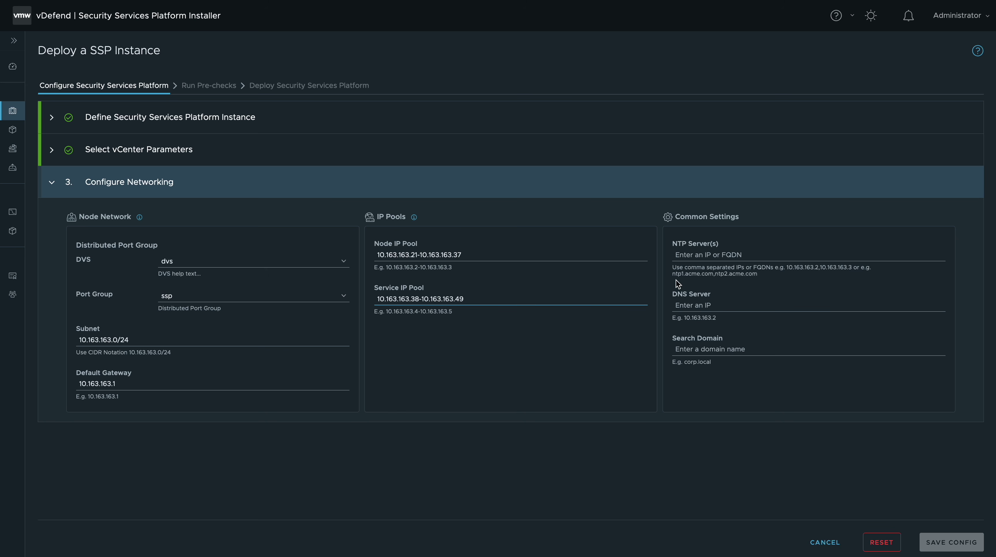
pyautogui.click(694, 255)
pyautogui.write('192')
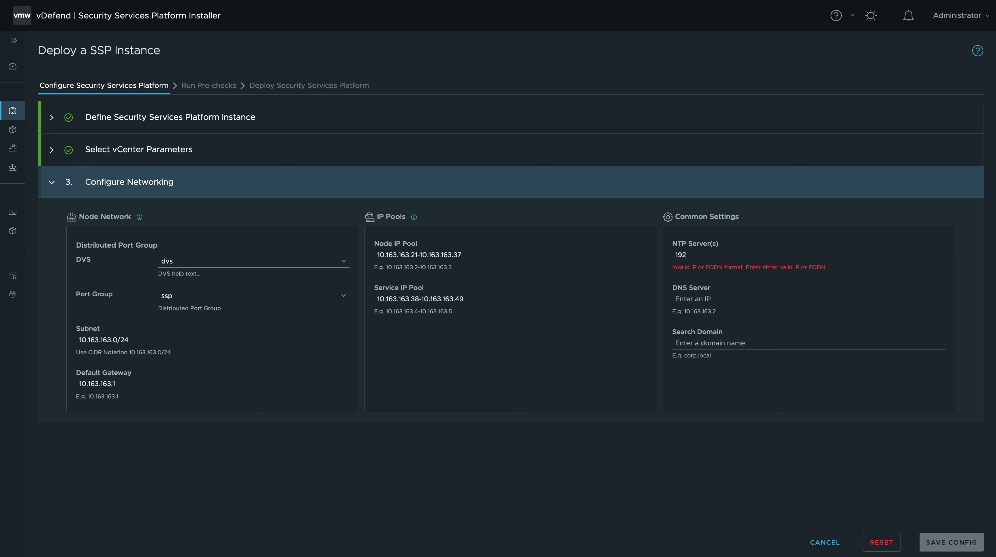
pyautogui.write('.19.189.10')
pyautogui.click(693, 298)
pyautogui.write('10.163.163.2')
pyautogui.click(690, 350)
pyautogui.write('ans.lab')
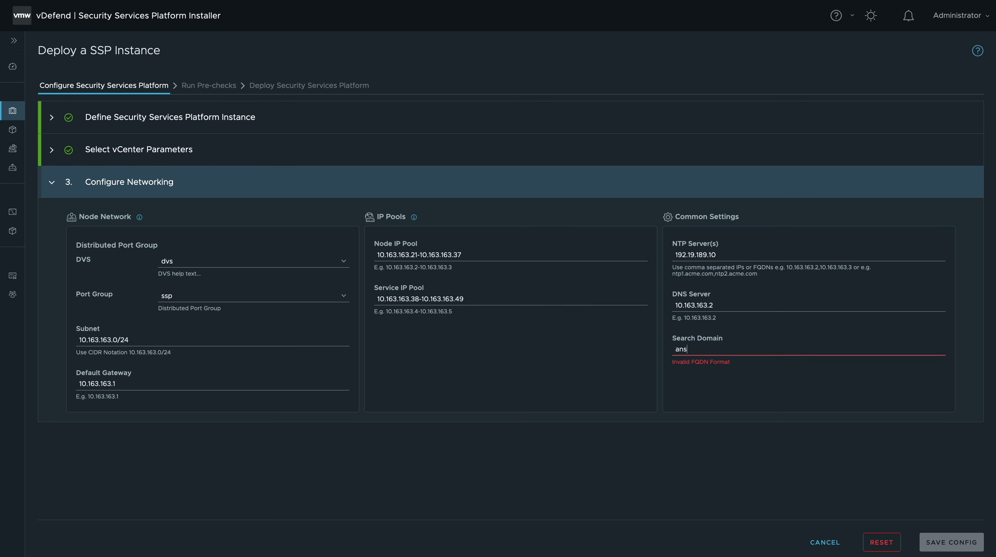
# Step: Save the configuration and run the ten deployment pre-checks until all show Completed
pyautogui.click(941, 546)
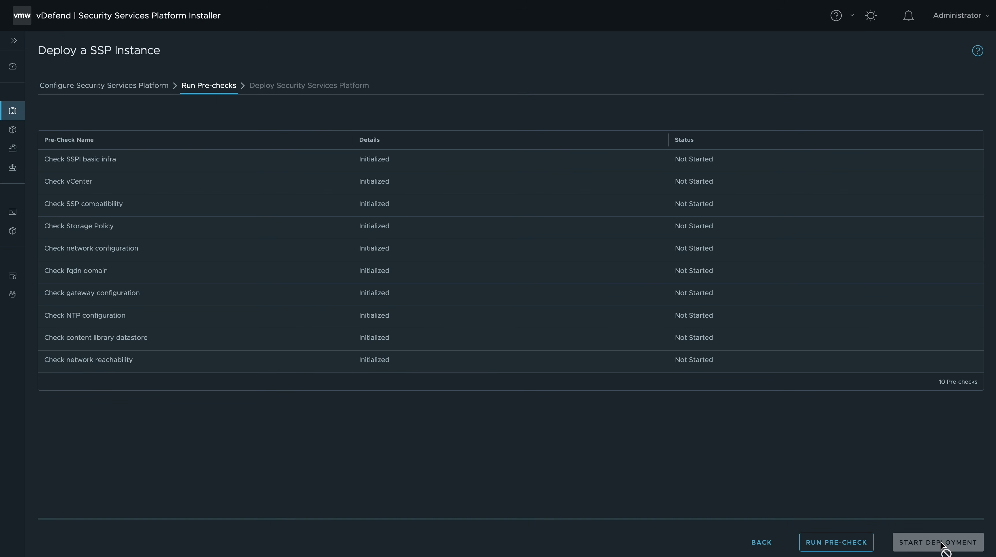
pyautogui.click(826, 546)
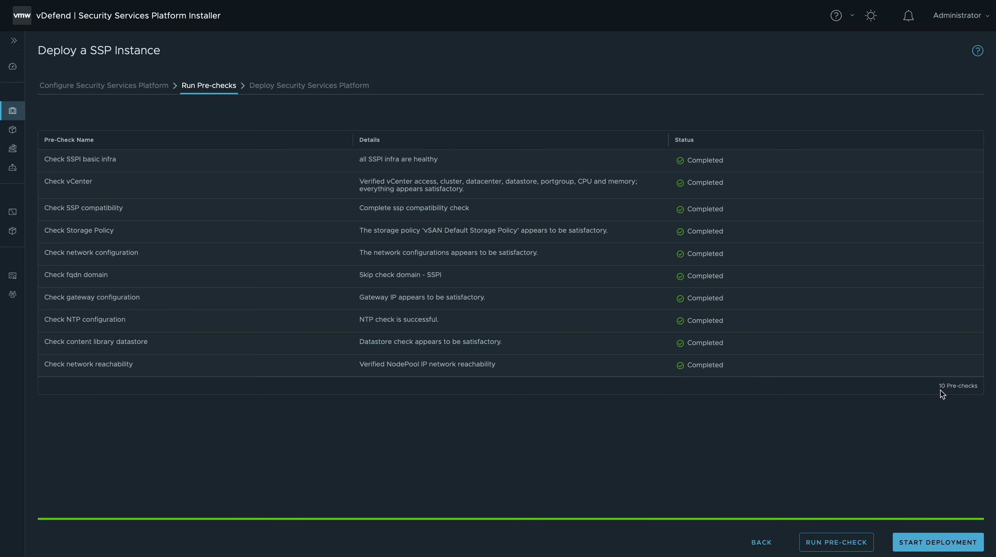
# Step: Deploy SSP instance poc through all four steps and return to the Home page
pyautogui.click(918, 544)
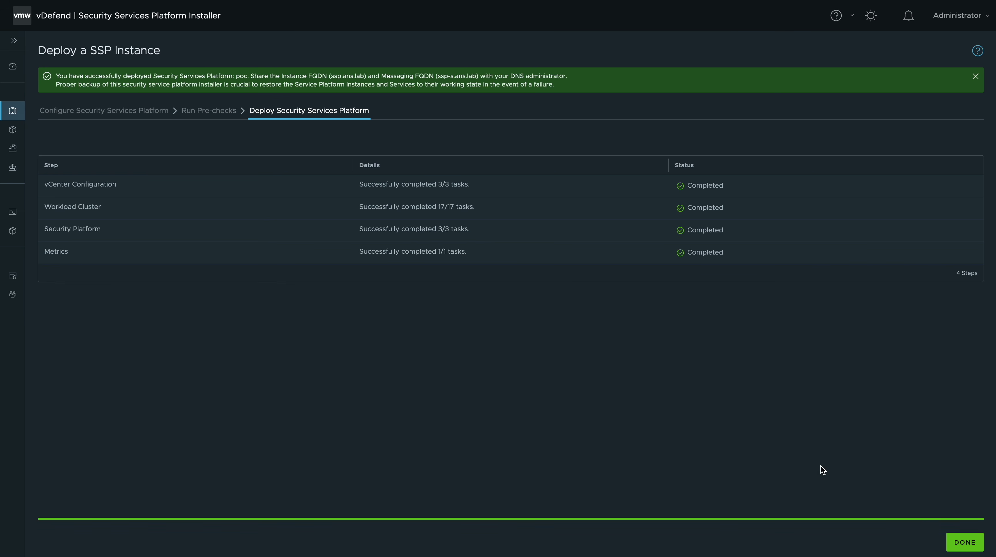
pyautogui.click(964, 542)
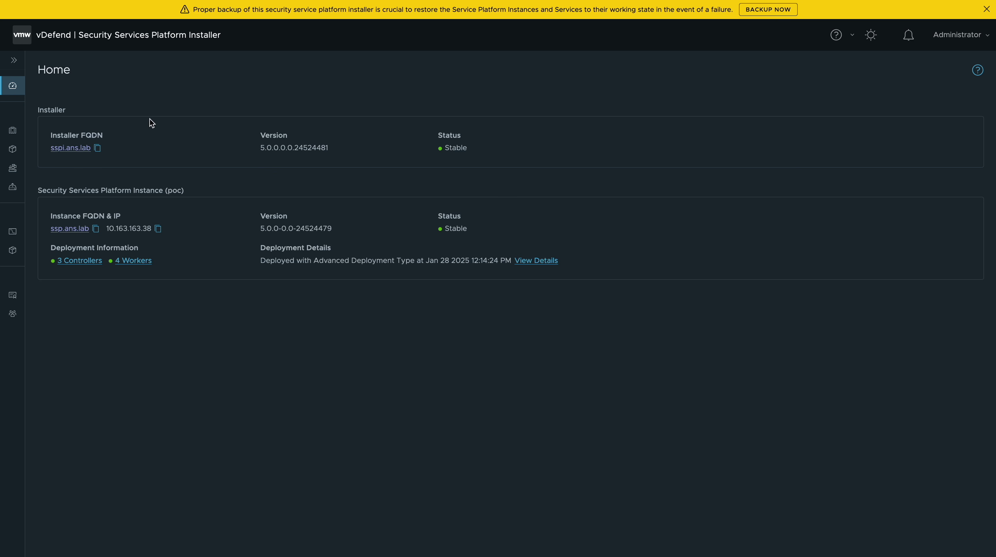
# Step: Add a backup configuration with server 10.163.163.2 and directory /root/sspi_backups
pyautogui.click(768, 10)
pyautogui.click(476, 442)
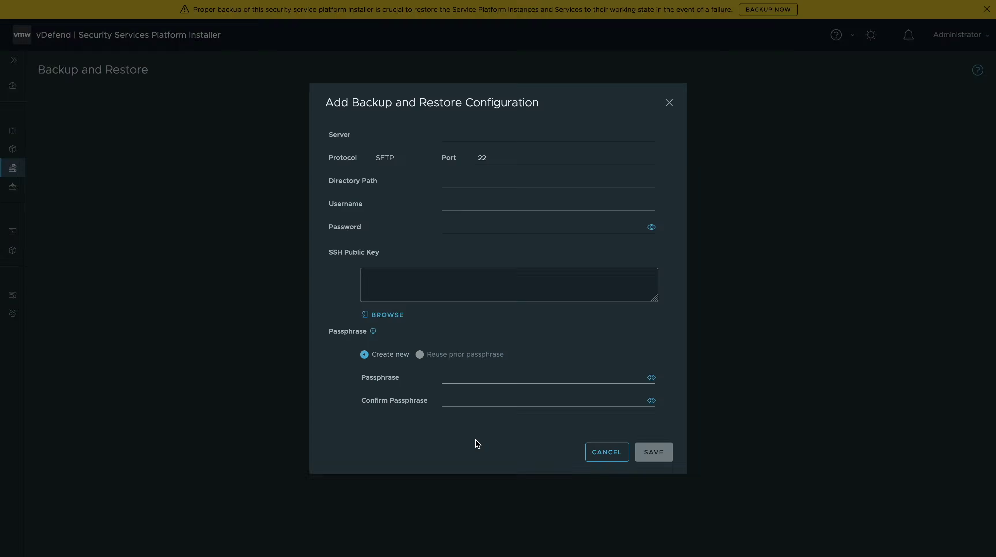
pyautogui.click(461, 139)
pyautogui.write('10')
pyautogui.press('Down')
pyautogui.press('Tab')
pyautogui.press('Tab')
pyautogui.write('/root/ssp')
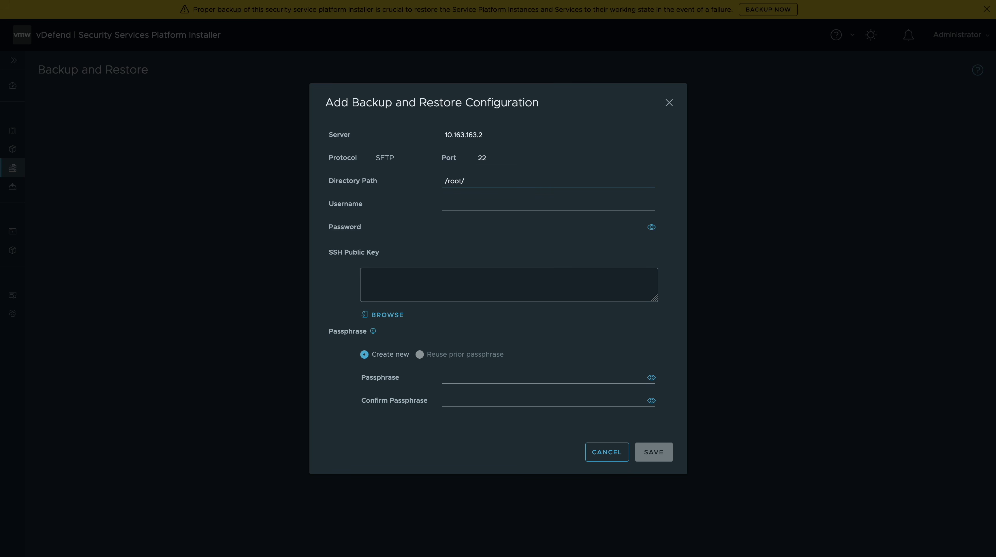
pyautogui.write('i_backups')
# Step: Enter the root username and its password, save, run a backup, then switch to Instance Management
pyautogui.click(467, 204)
pyautogui.write('root')
pyautogui.press('Tab')
pyautogui.write('VMware1!VMware1!')
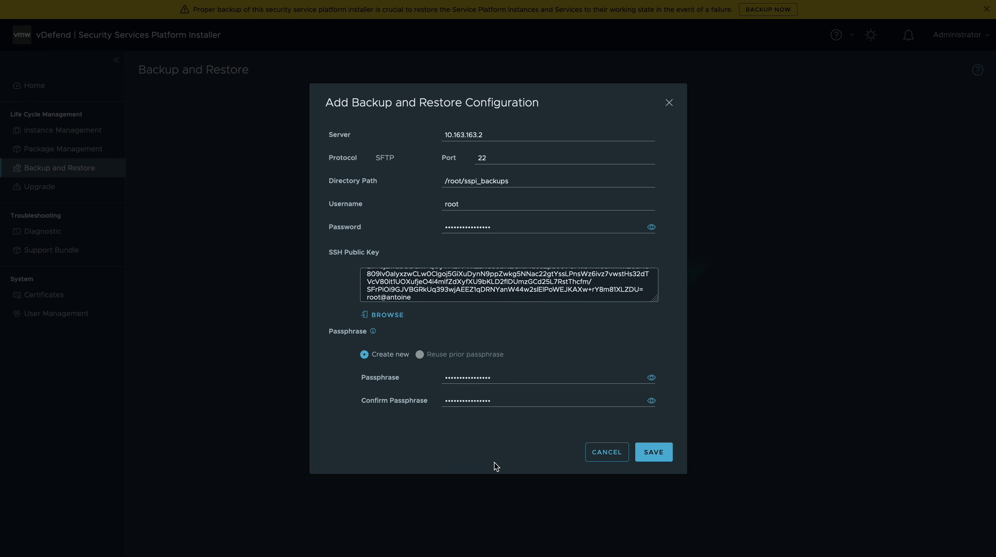
pyautogui.click(651, 452)
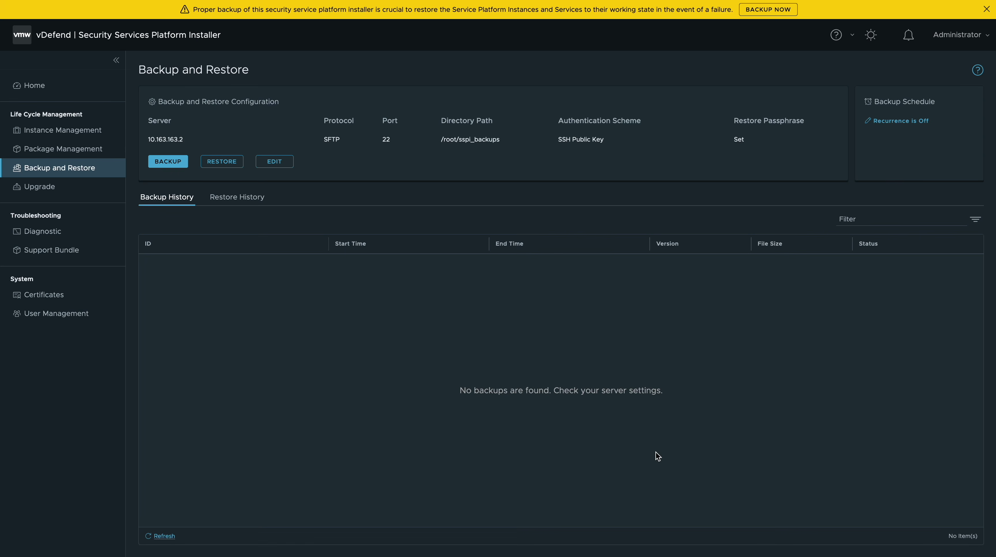
pyautogui.click(164, 162)
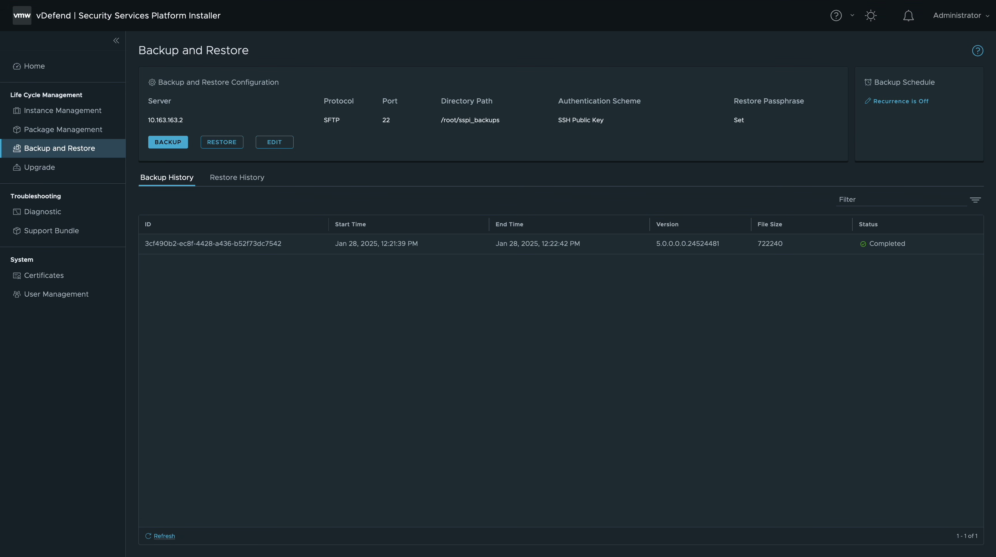
pyautogui.click(74, 113)
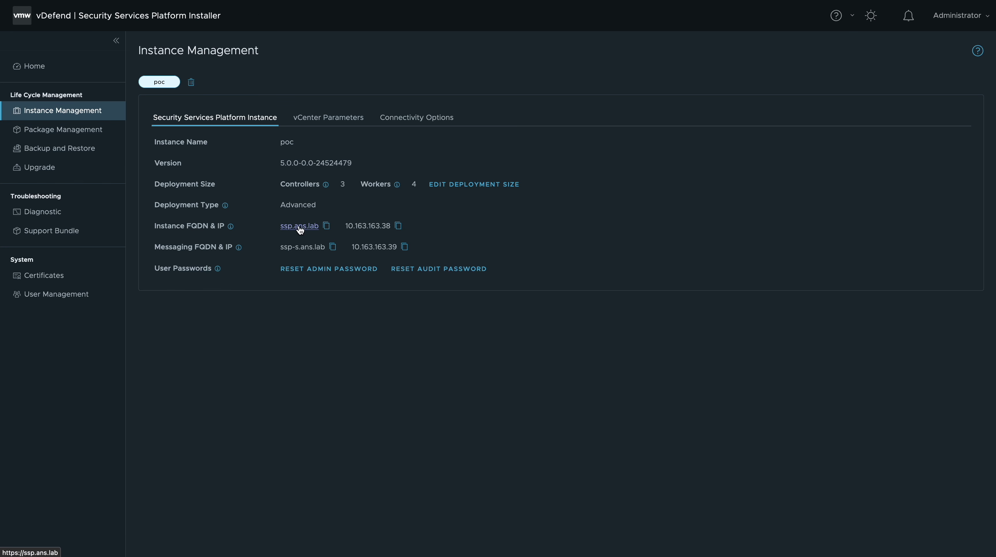
# Step: Open ssp.ans.lab and accept the untrusted-certificate risk to continue
pyautogui.click(300, 227)
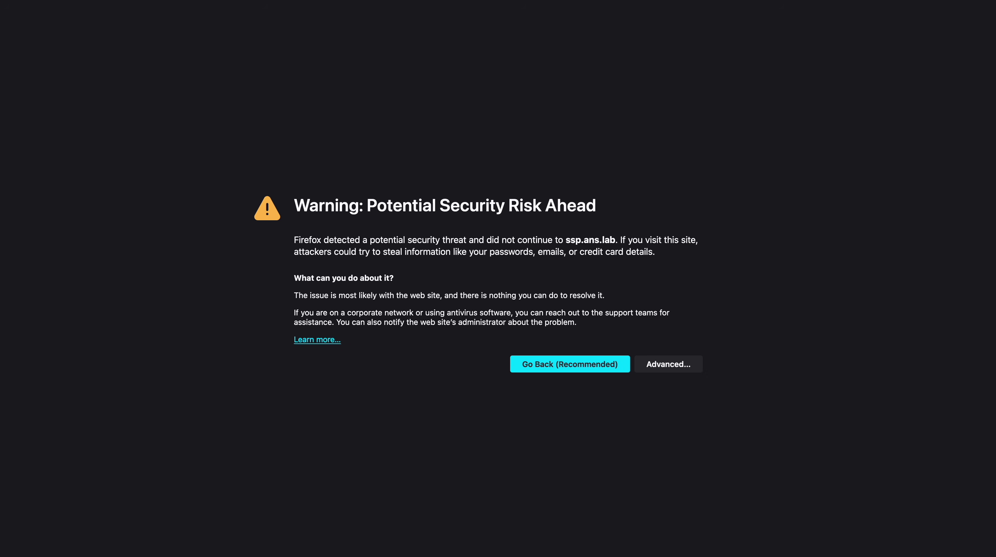
pyautogui.click(660, 363)
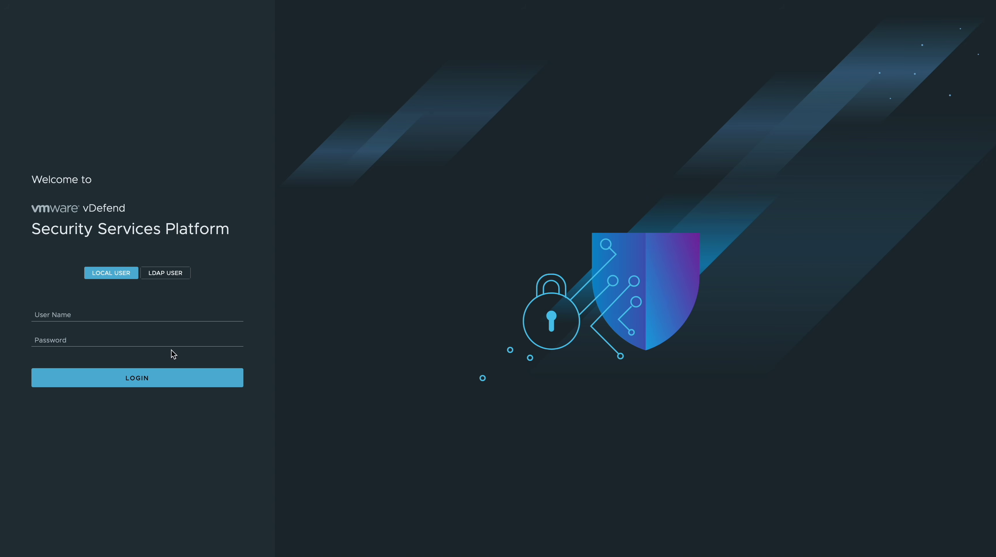
pyautogui.click(74, 313)
# Step: Log in as admin with the administrator password
pyautogui.write('admin')
pyautogui.press('Tab')
pyautogui.write('VMware1!VMware1!')
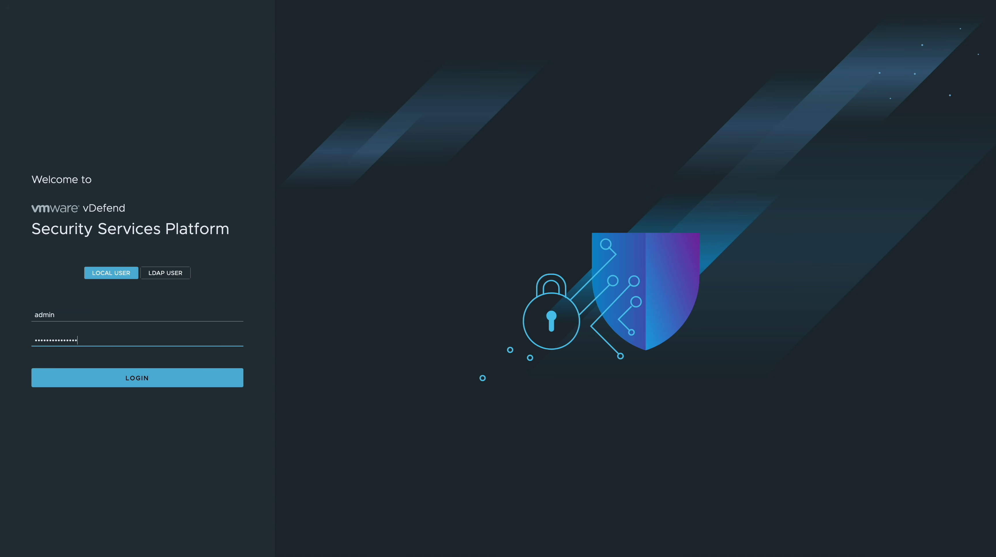
pyautogui.click(111, 378)
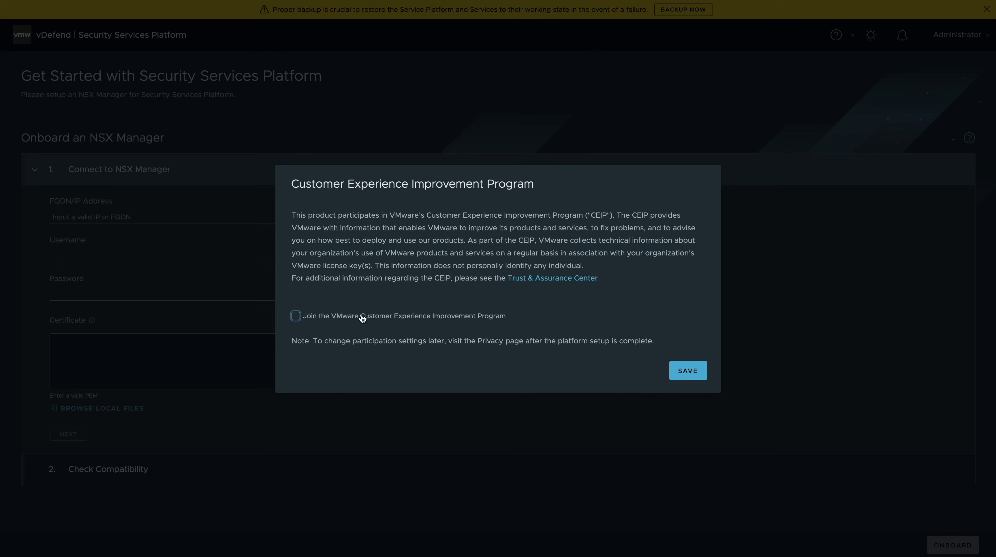
# Step: Decline the Customer Experience Improvement Program and enter NSX Manager address 10.163.163.6
pyautogui.click(296, 316)
pyautogui.click(690, 371)
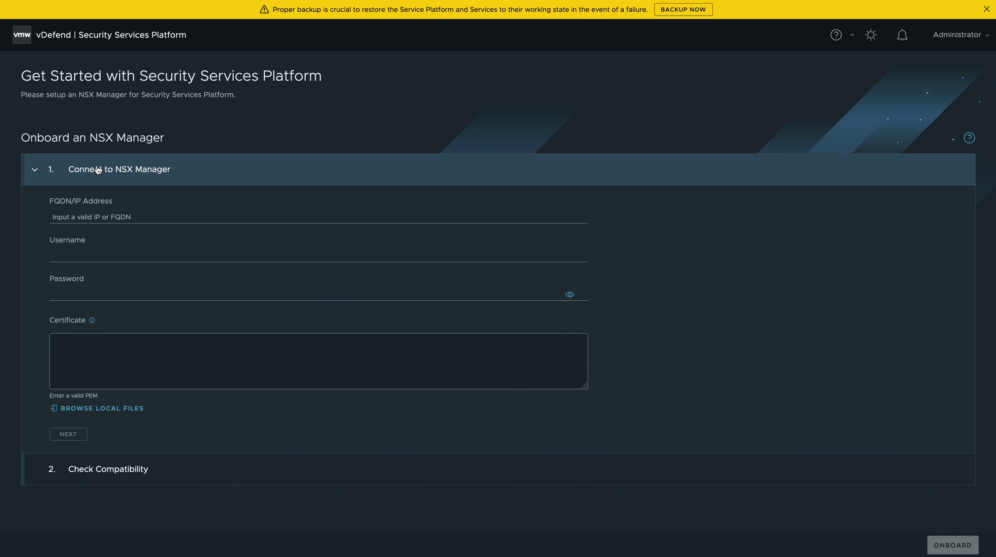
pyautogui.click(102, 216)
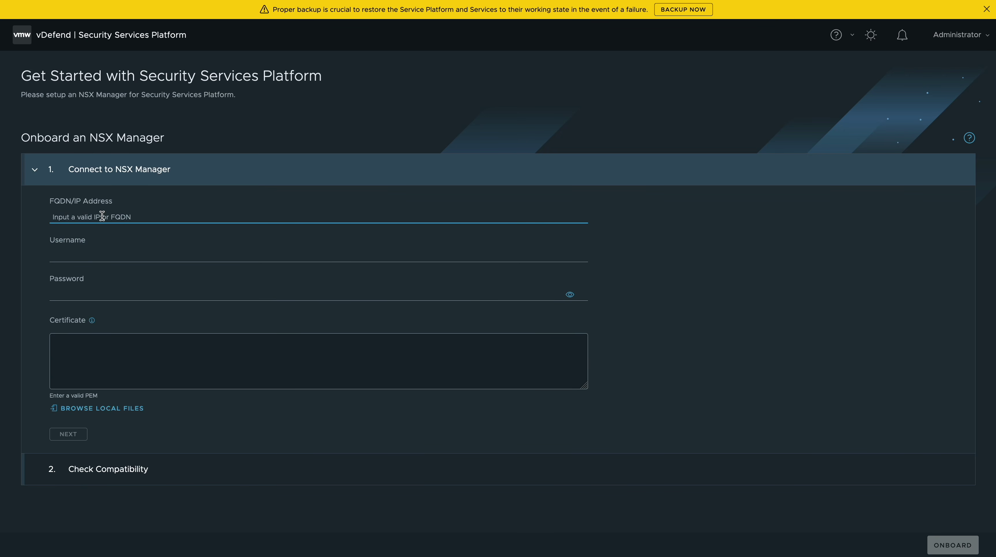
pyautogui.write('10.')
pyautogui.press('Down')
pyautogui.press('Return')
# Step: Enter the admin username and password, paste the NSX Manager certificate, and continue
pyautogui.press('Tab')
pyautogui.write('admin')
pyautogui.press('Tab')
pyautogui.write('••••')
pyautogui.click(78, 347)
pyautogui.hotkey('ctrl', 'v')
pyautogui.click(69, 434)
# Step: Name the NSX Manager 'poc' and onboard it
pyautogui.click(88, 289)
pyautogui.write('poc')
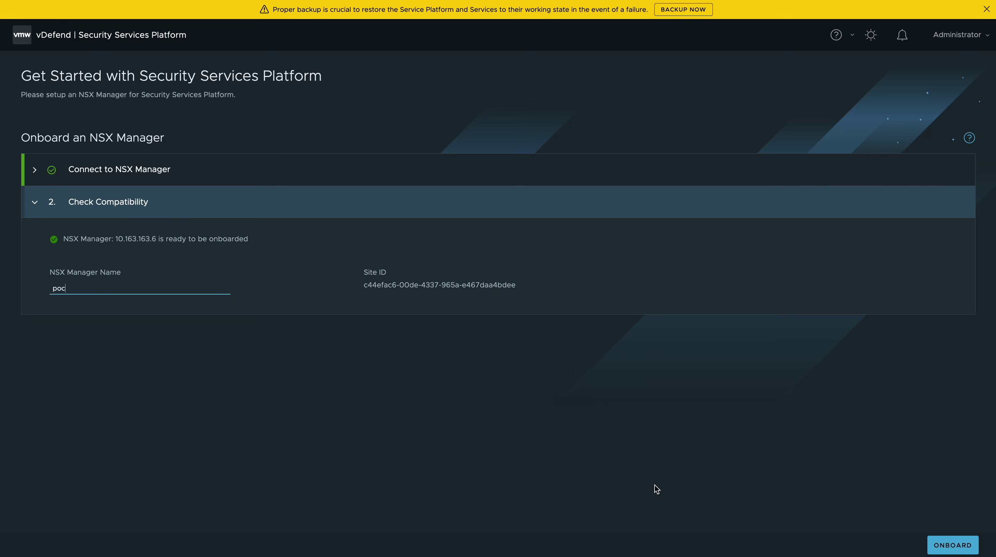
pyautogui.click(953, 545)
# Step: Dismiss the onboarding notices and view the NSX Managers list under System
pyautogui.click(616, 318)
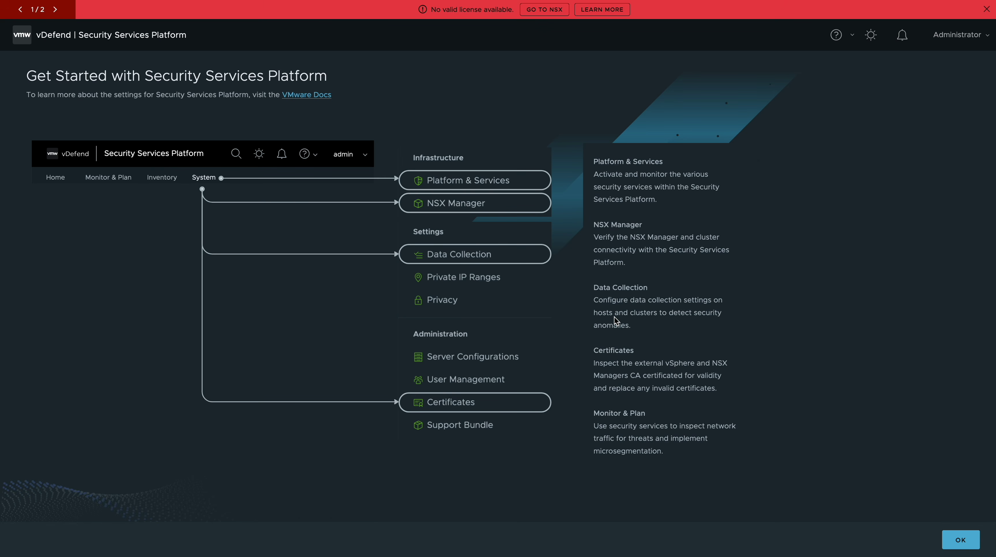
pyautogui.click(954, 536)
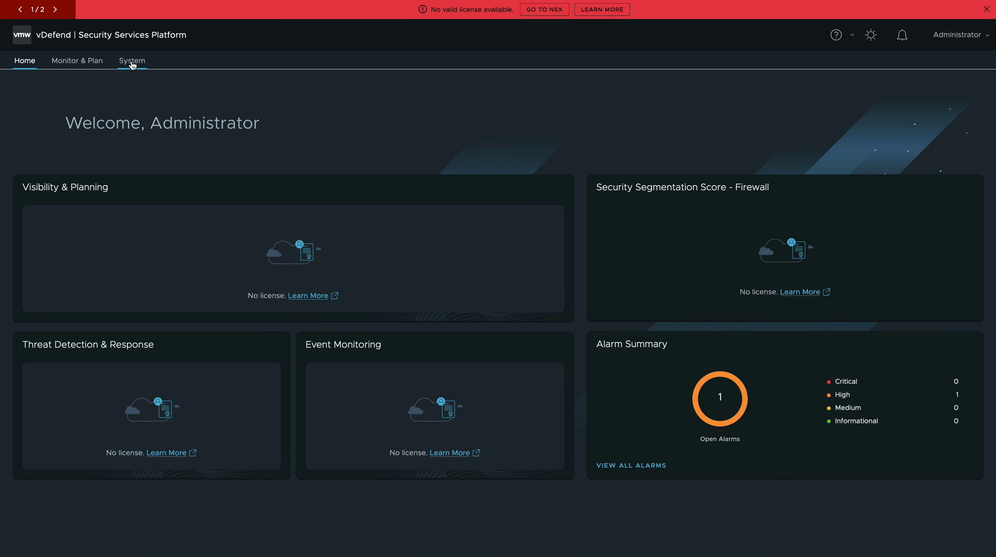
pyautogui.click(132, 61)
pyautogui.click(62, 171)
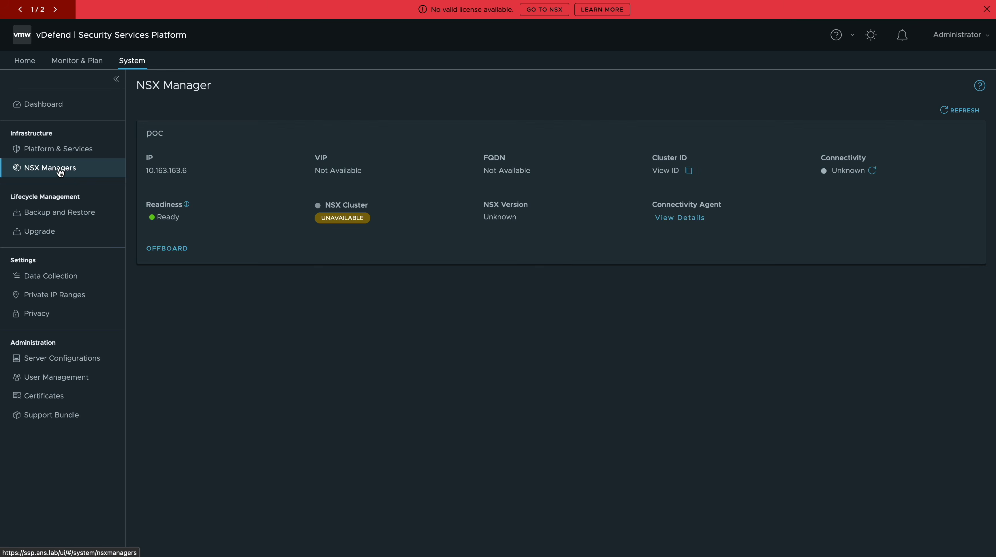
# Step: Refresh poc's status to Ready, reload for the license update, and open Backup and Restore
pyautogui.click(954, 111)
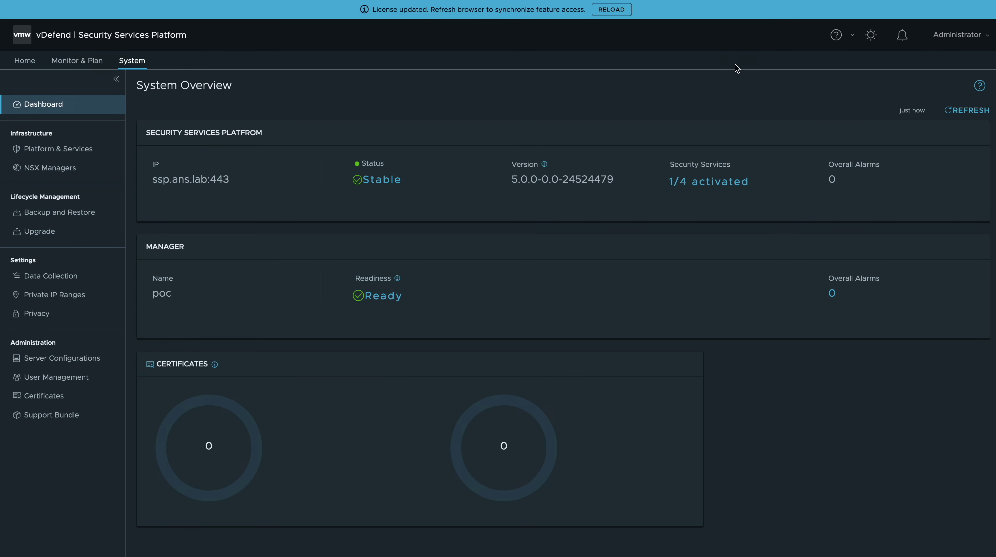
pyautogui.click(611, 11)
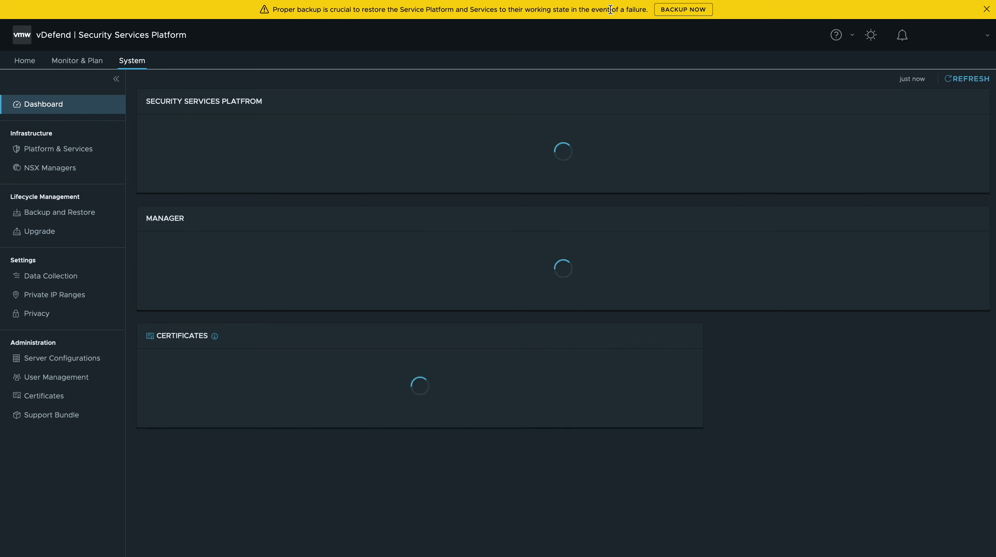
pyautogui.click(683, 9)
# Step: Set up a backup to server 10.163.163.2, path /root/ssp_backups, with root username and password
pyautogui.click(552, 447)
pyautogui.click(465, 135)
pyautogui.write('10.163.163.2')
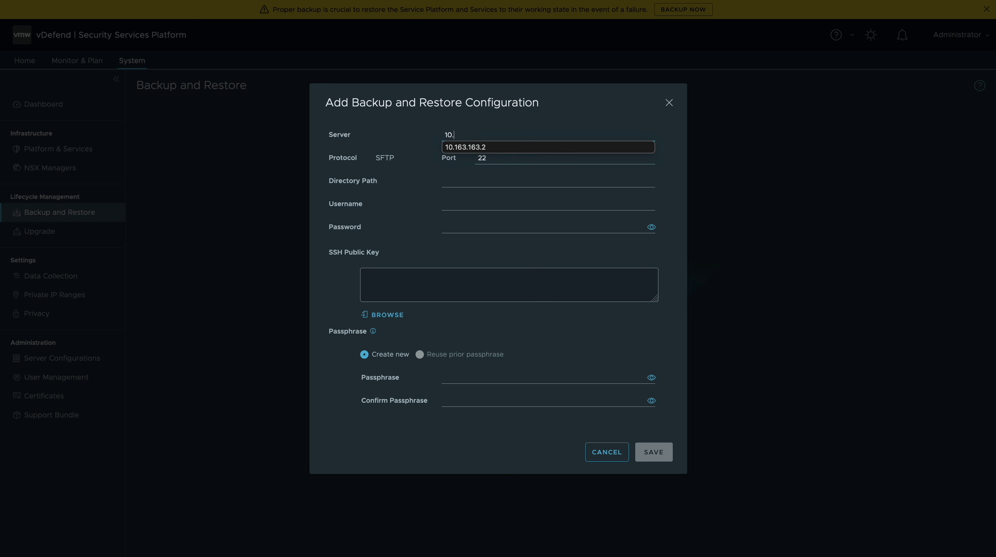
pyautogui.press('Tab')
pyautogui.press('Tab')
pyautogui.write('/root/ssp_backups')
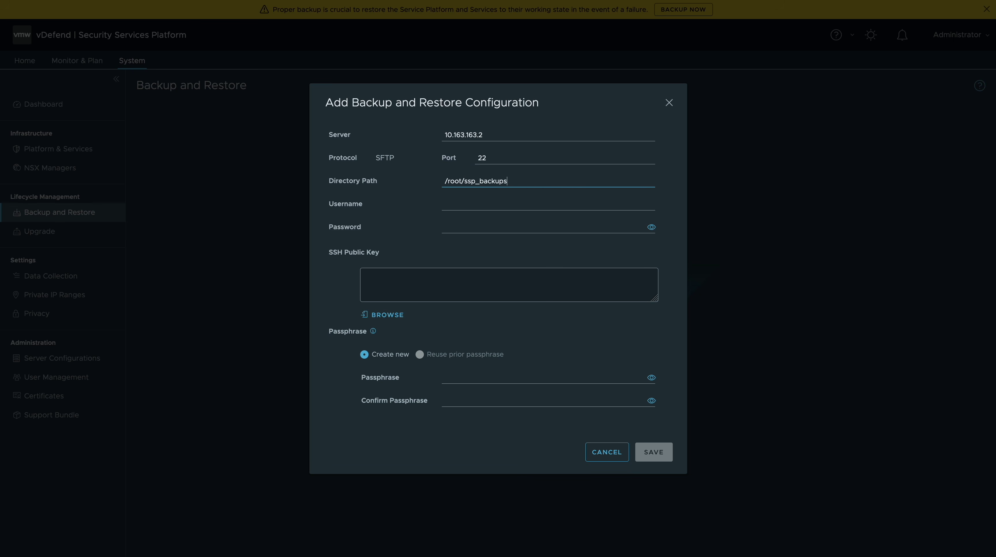
pyautogui.click(472, 205)
pyautogui.write('root')
pyautogui.press('Tab')
pyautogui.write('rMware1!VMware1!')
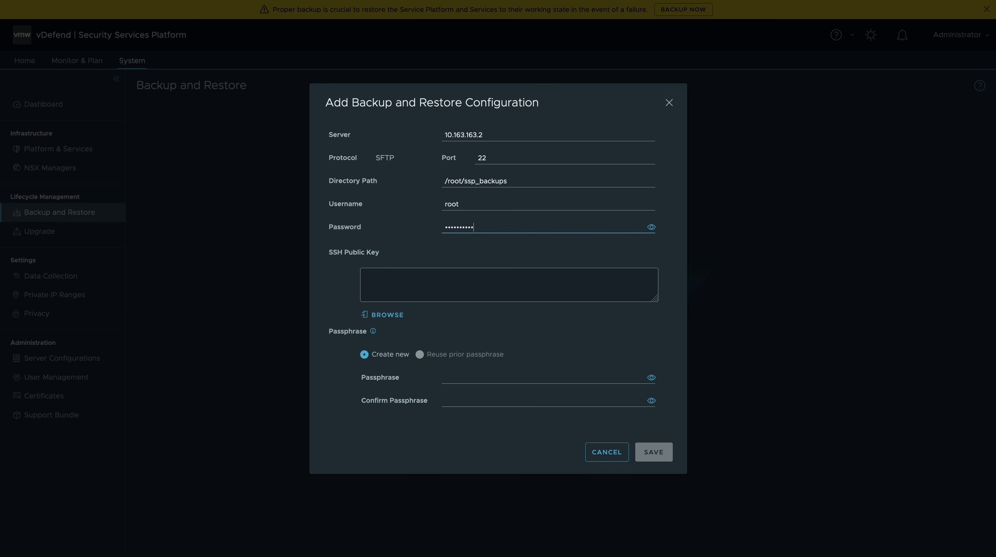
# Step: Paste the SSH public key, set and confirm the passphrase, save, and start a backup
pyautogui.click(457, 269)
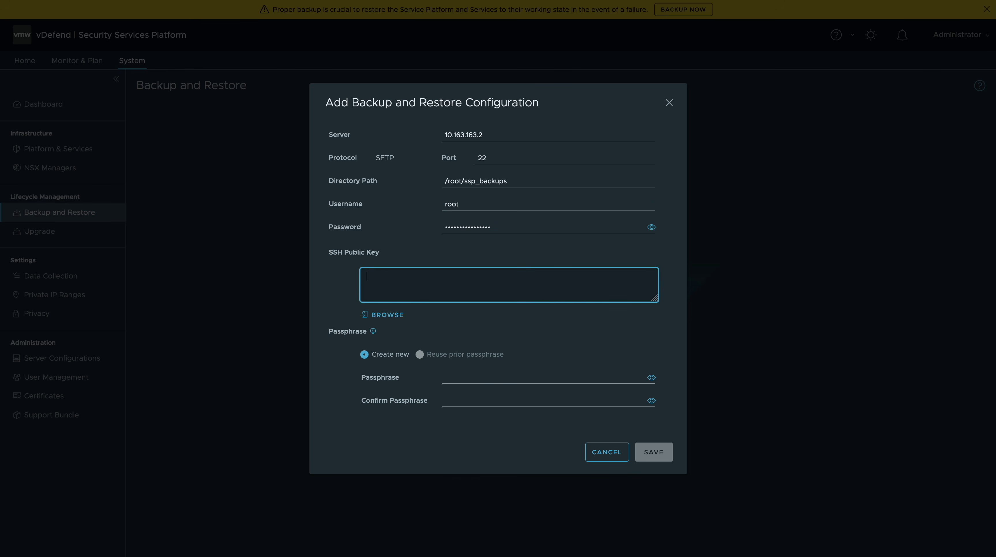
pyautogui.hotkey('ctrl', 'v')
pyautogui.click(462, 377)
pyautogui.write('VMware1')
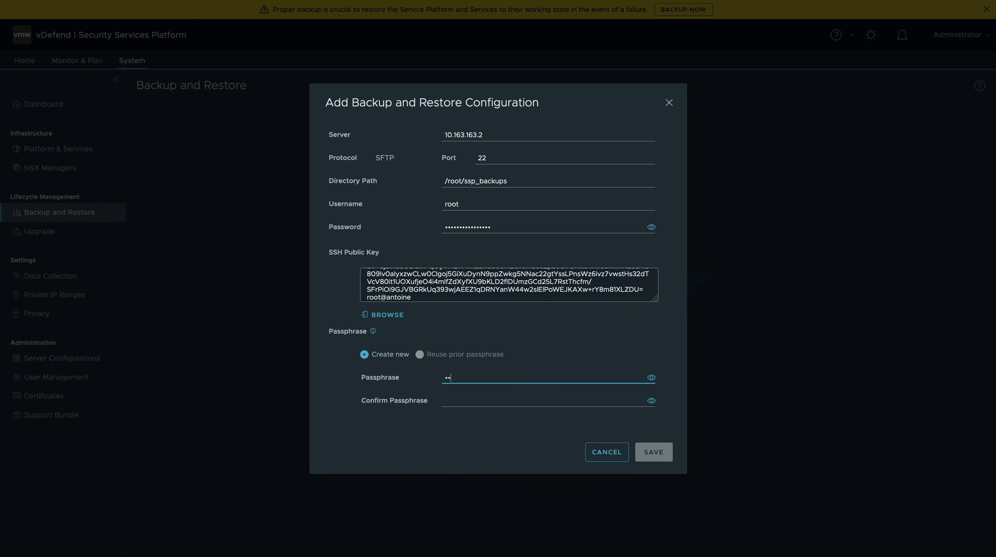
pyautogui.write('!VMware1!')
pyautogui.press('Tab')
pyautogui.write('VMware1!VMware1!')
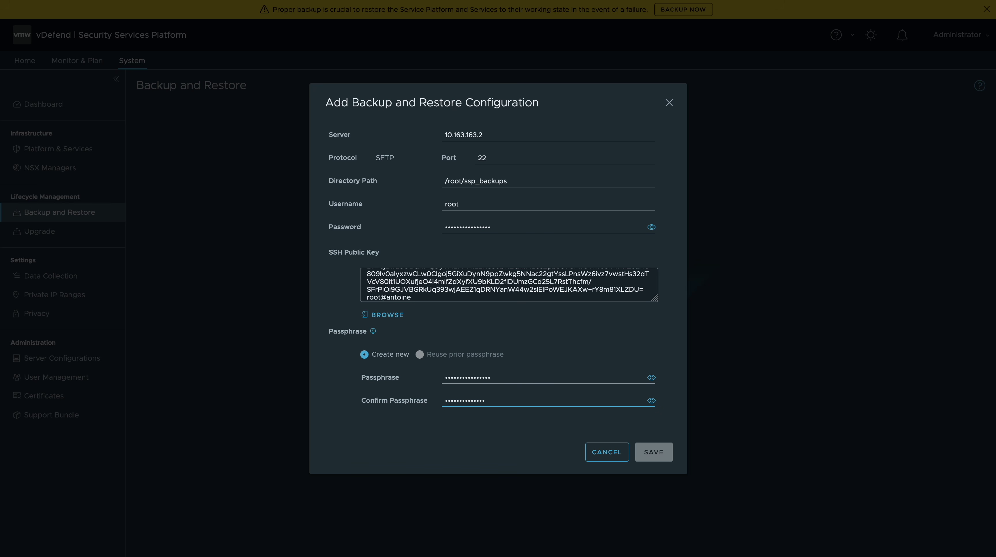
pyautogui.click(660, 450)
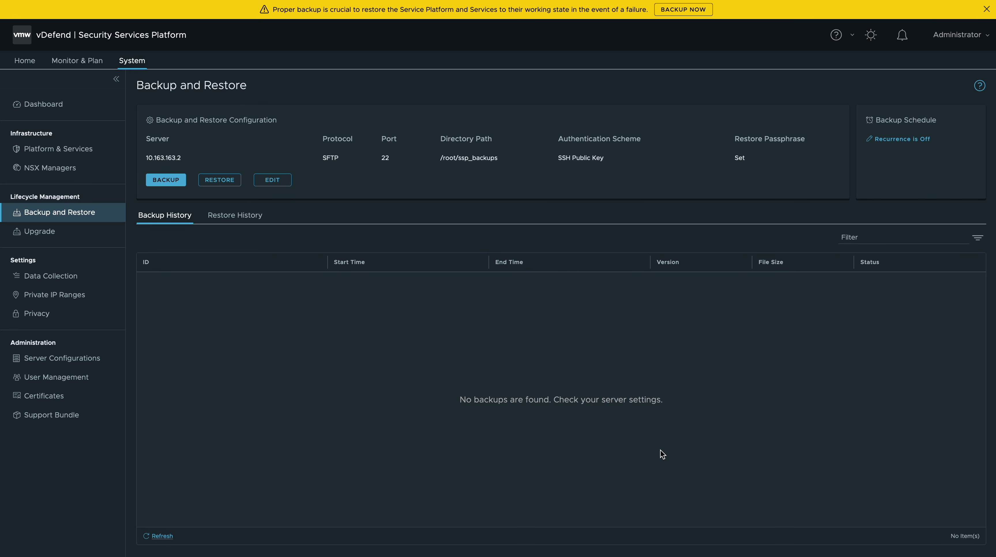
pyautogui.click(166, 180)
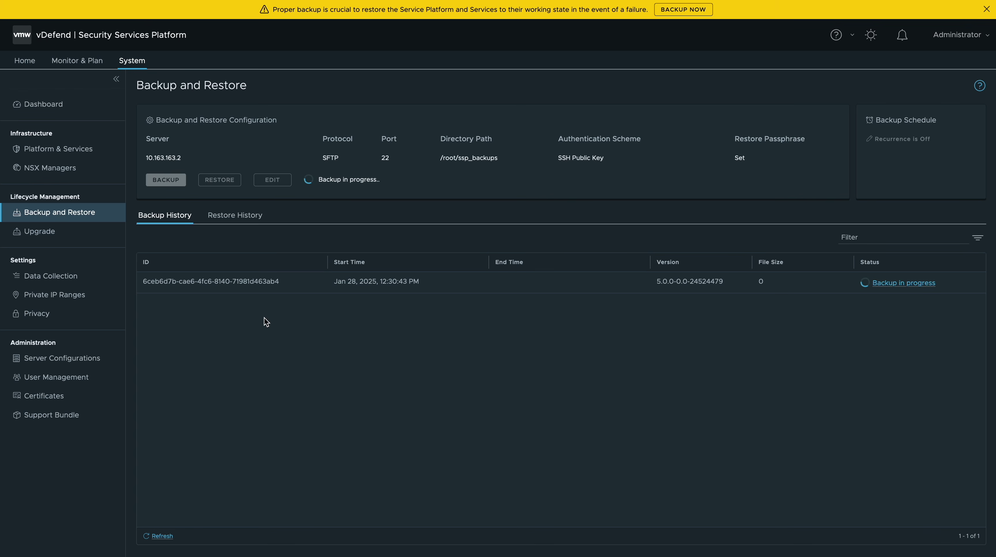
# Step: View Platform & Services and scroll through its Features cards
pyautogui.click(49, 132)
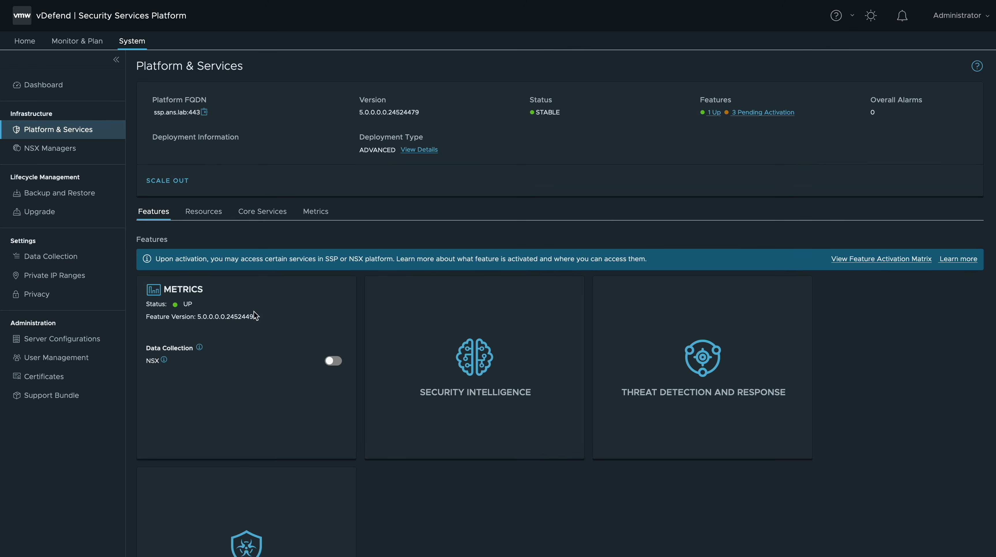
pyautogui.scroll(-3, 669, 361)
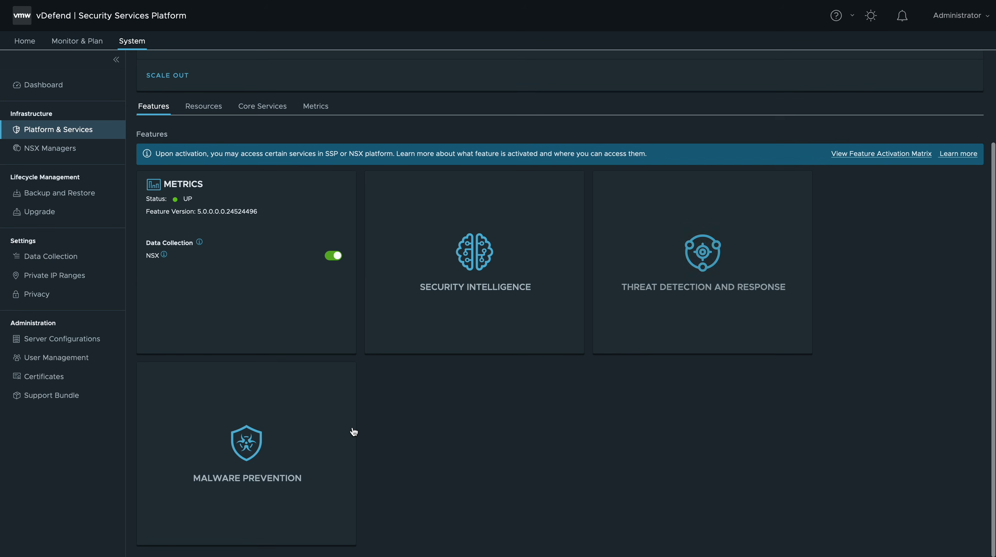
pyautogui.scroll(3, 472, 378)
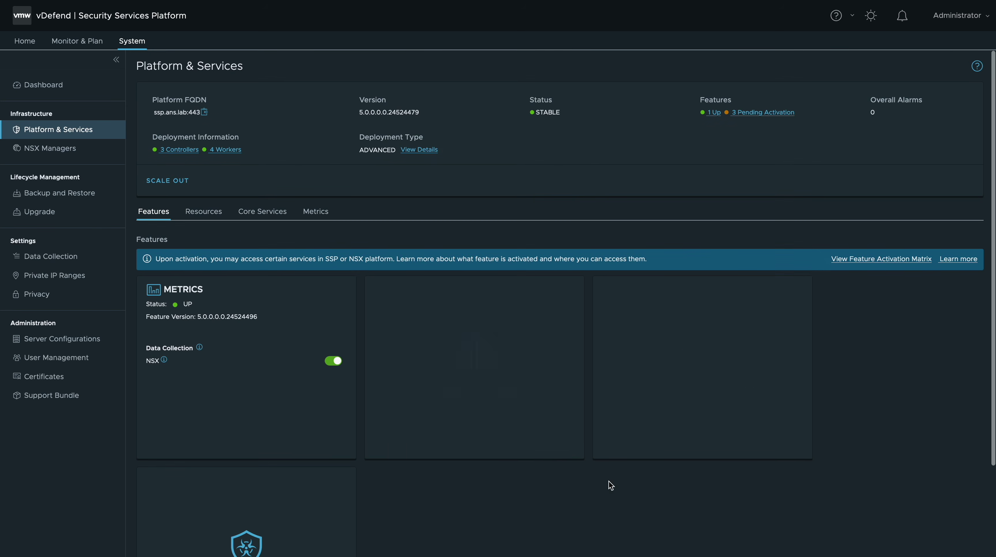